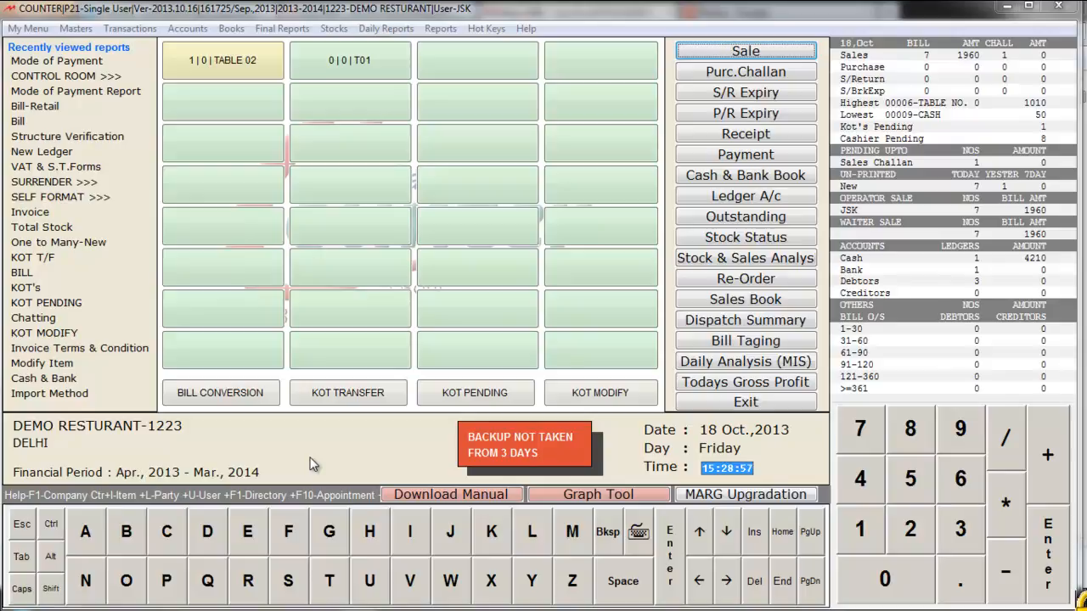
- Open the Control Room and search all setup options for SPLIT to check the Half SPLIT/Multi/Credit payment setting
left_click(82, 29)
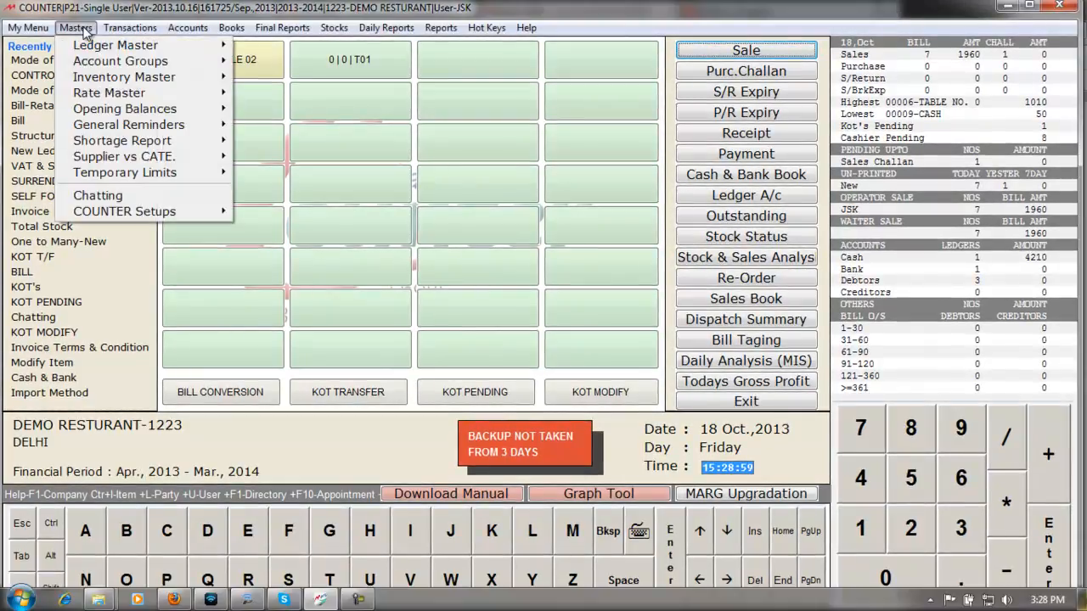
mouse_move(228, 217)
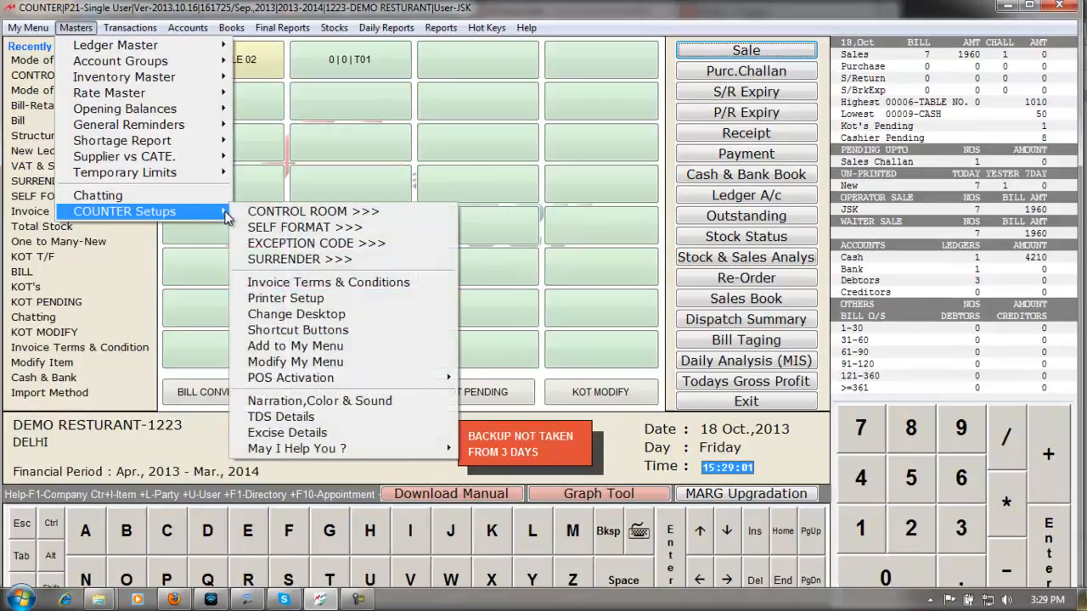
left_click(281, 219)
key("Return")
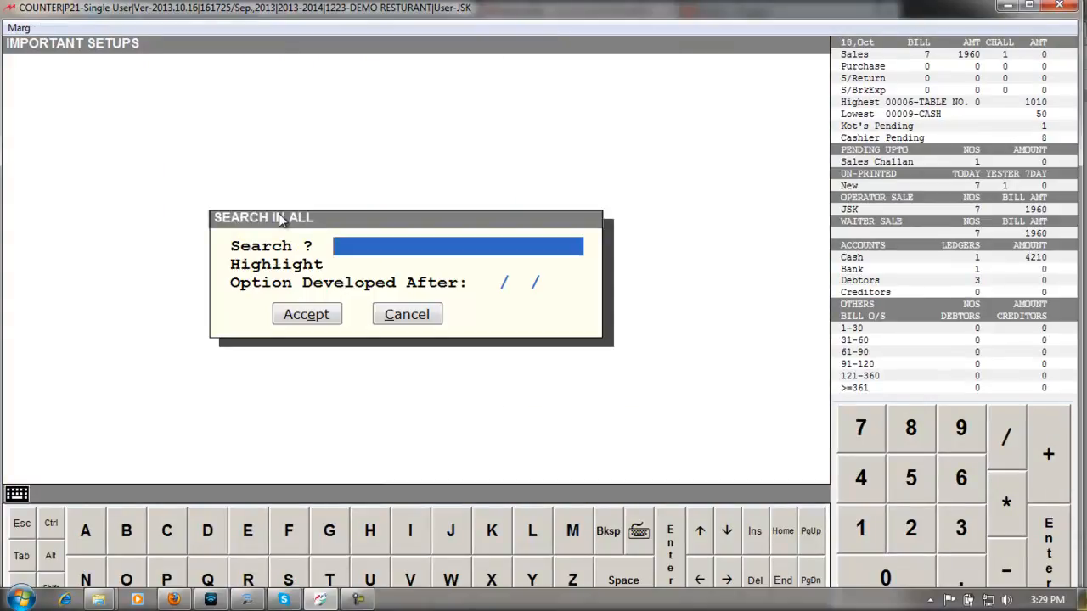
type("SPLIT")
key("Return")
key("Return")
key("Return")
key("Return")
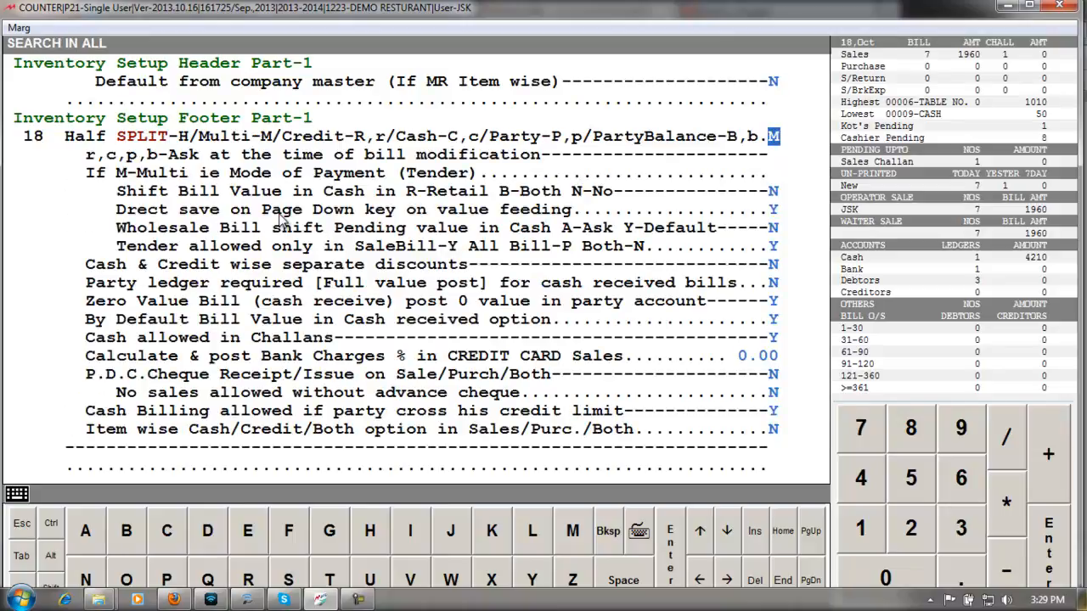
- Search all Control Room setup options for RETAIL
key("Escape")
key("Return")
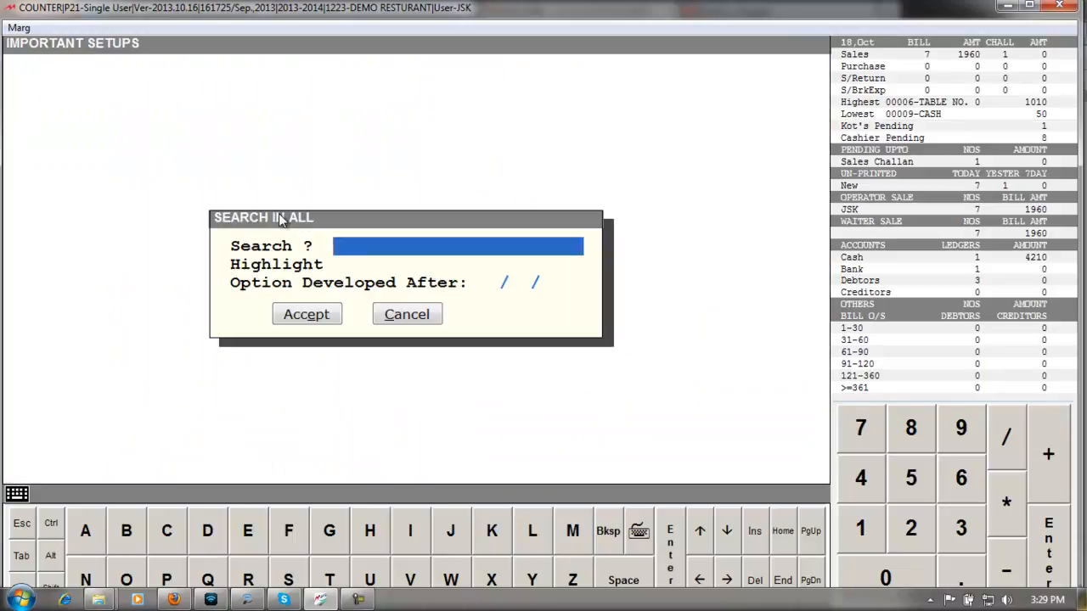
type("RETAIL")
key("Return")
key("Return")
key("Return")
key("Return")
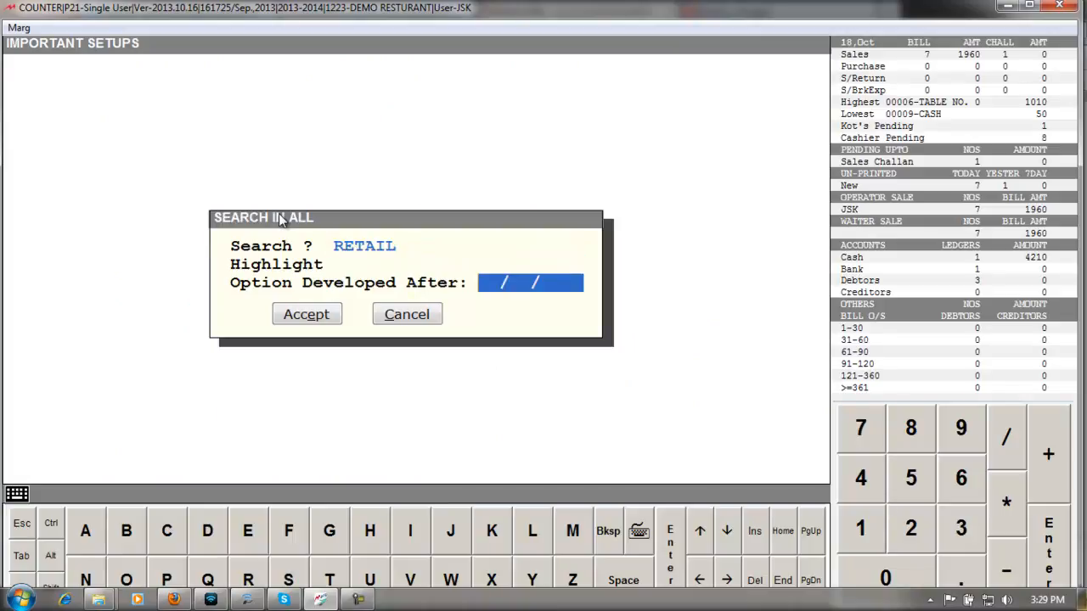
- Set the option to change Mode of Payment Summary Currency Notes to Y in Inventory Setup Header Part-2
key("Down")
key("Down")
key("Down")
key("Down")
key("Down")
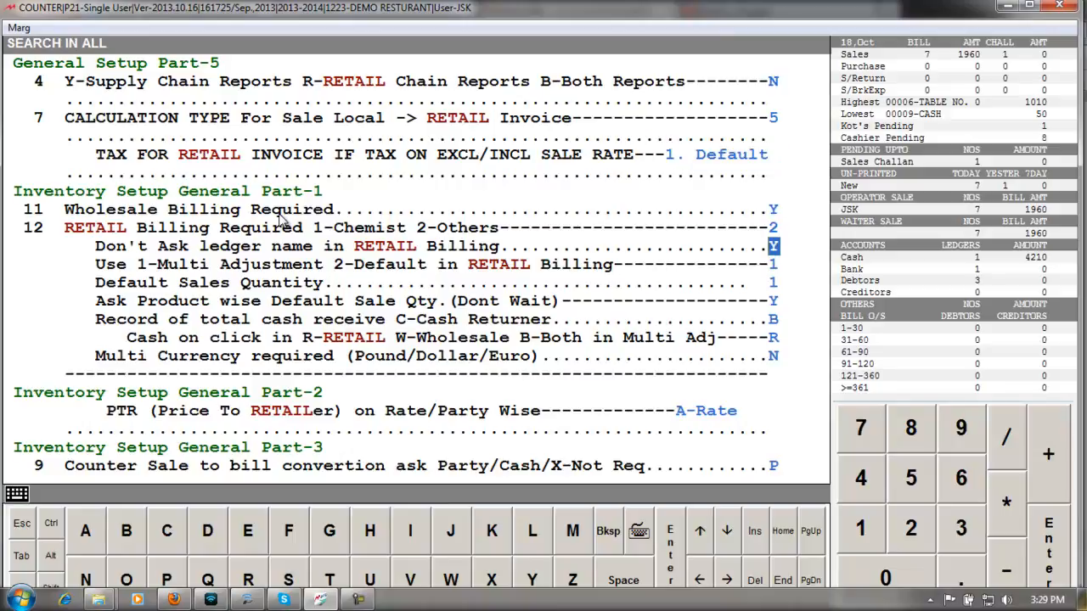
key("Down")
key("Down")
key("Down")
key("Down")
key("Down")
key("Down")
key("Down")
key("Down")
key("Down")
key("Down")
key("Down")
key("Down")
key("Down")
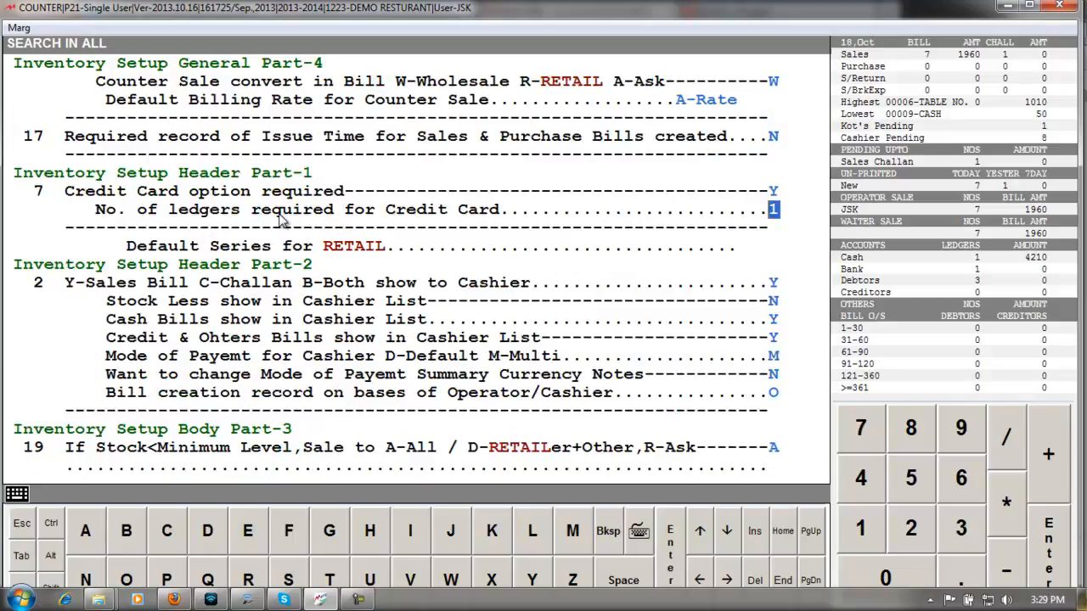
key("Down")
key("Down")
key("Down")
key("Down")
key("Down")
key("Down")
key("Down")
key("y")
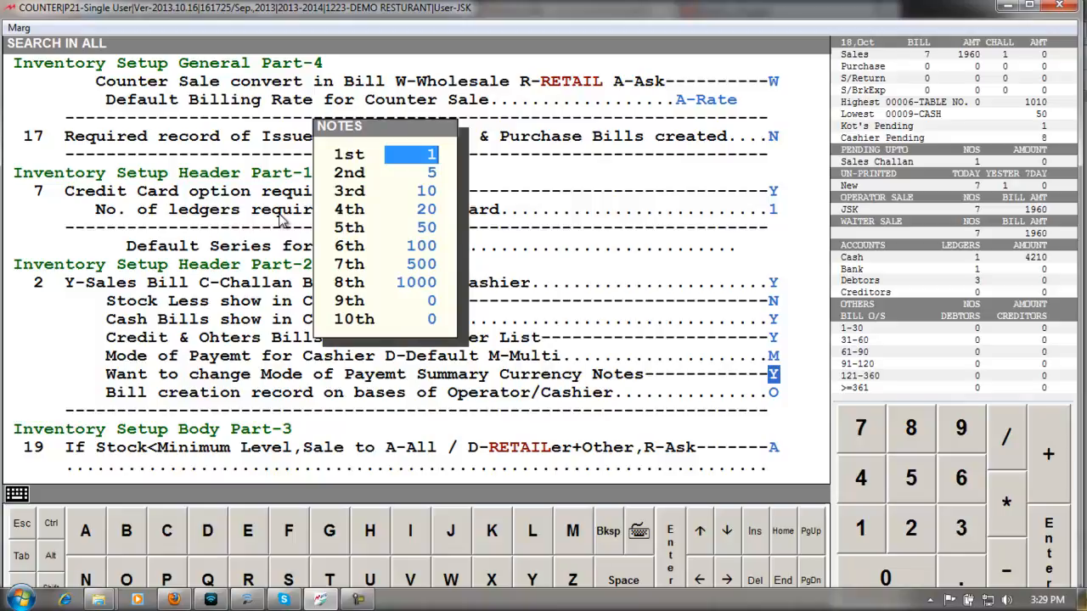
- Go through the ten currency note denominations in the NOTES list and accept them
key("Down")
key("Down")
key("Down")
key("Down")
key("Down")
key("Down")
key("Down")
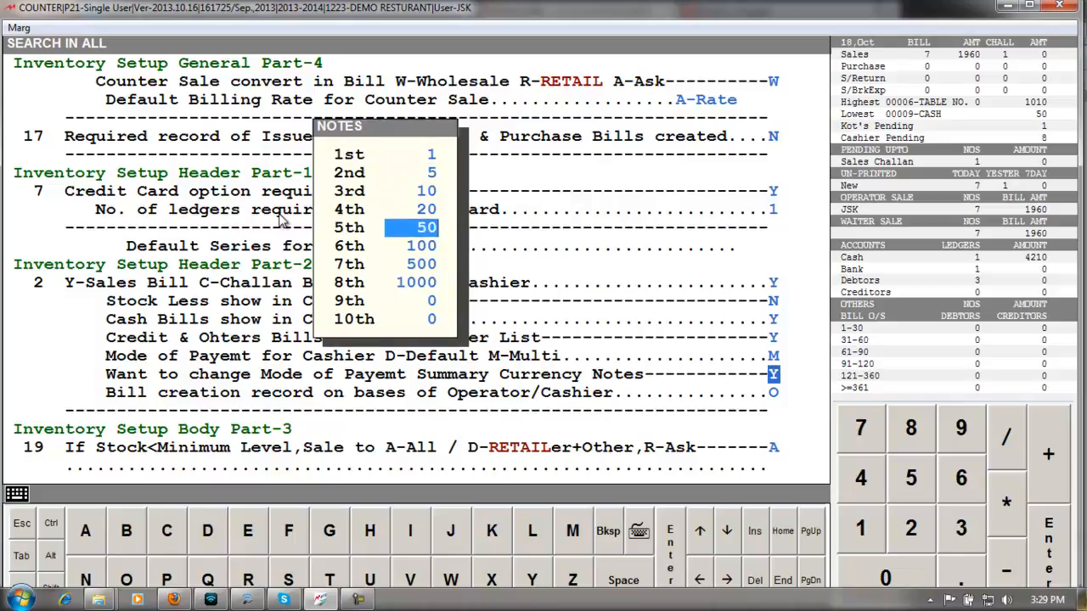
key("Down")
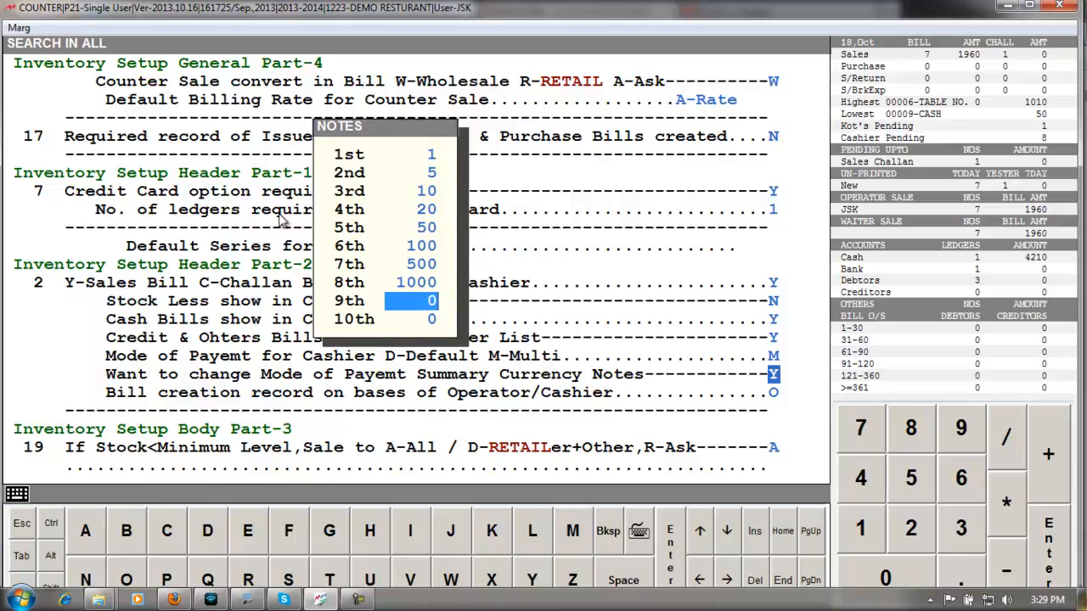
key("Down")
key("Return")
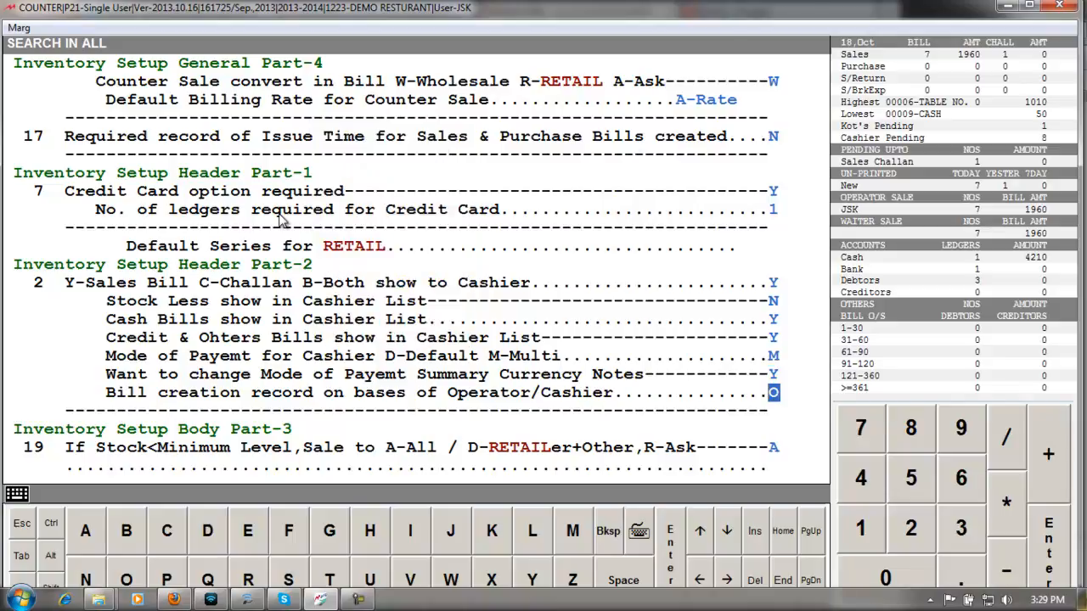
- Leave the Control Room options and save the setup changes
key("Return")
key("Return")
key("Return")
key("Return")
key("Escape")
key("Escape")
key("Right")
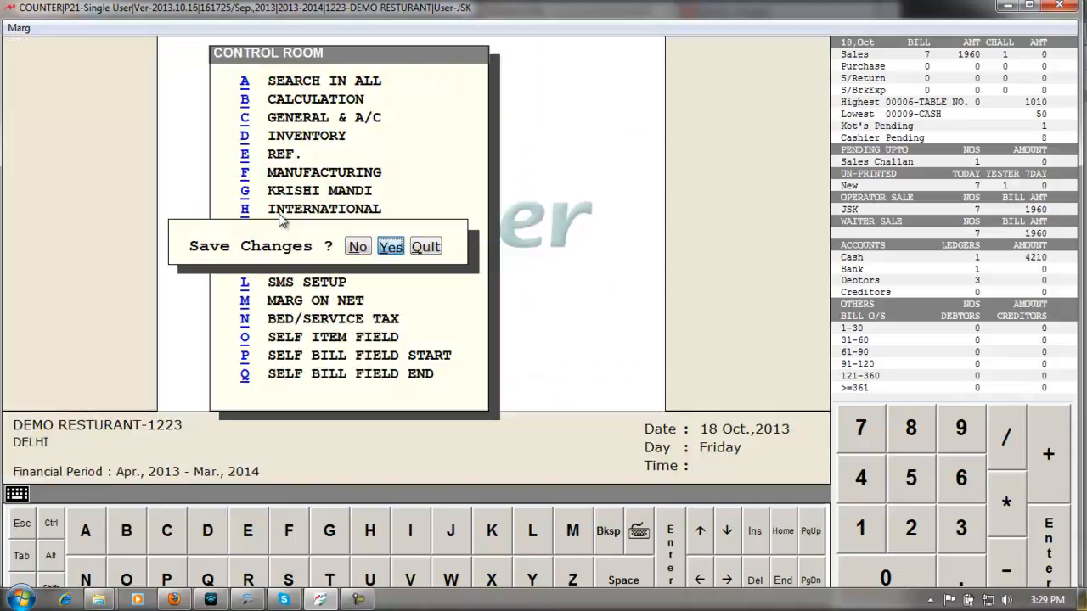
key("Return")
- Open the Mode of Payment master
key("alt+m")
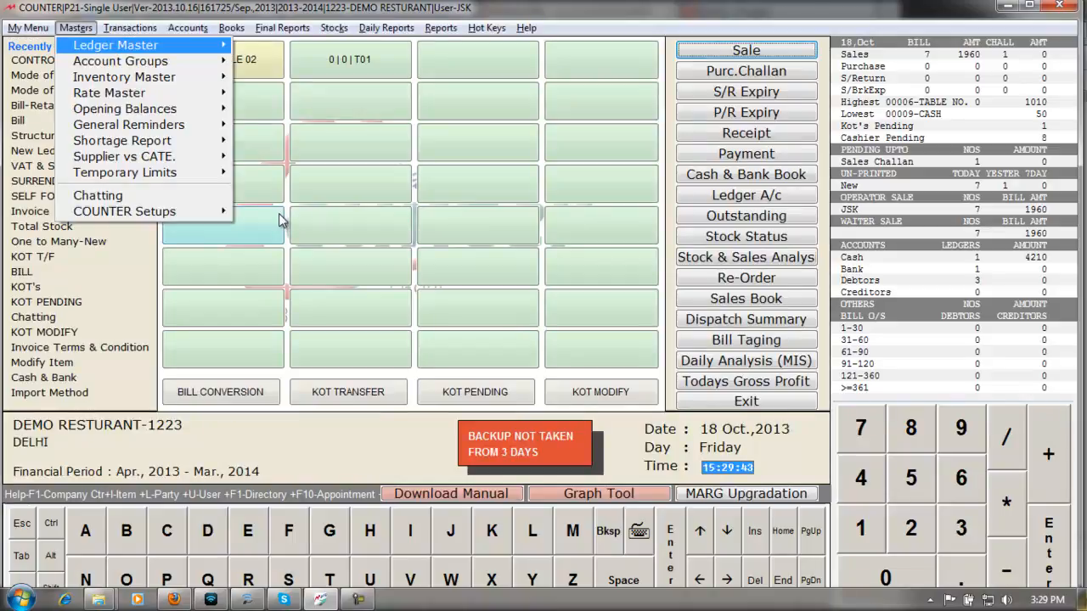
key("Down")
key("Down")
key("Down")
key("Right")
key("Down")
key("Down")
key("Down")
key("Down")
key("Down")
key("Down")
key("Down")
key("Down")
key("Return")
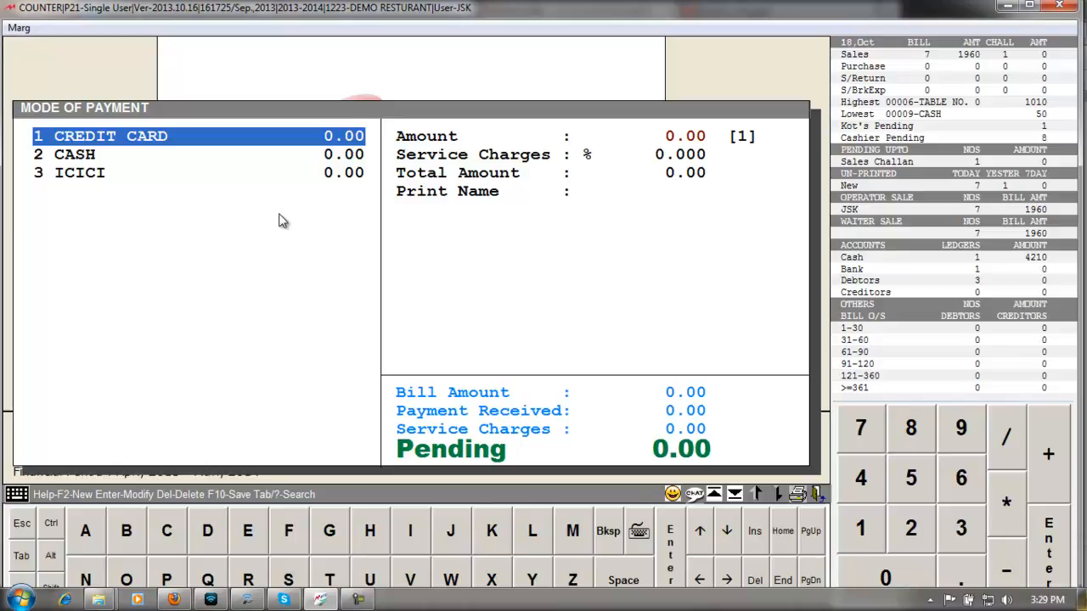
- Set the sequence number of the CREDIT CARD payment mode to 3
key("Down")
key("Down")
key("Up")
key("Up")
key("3")
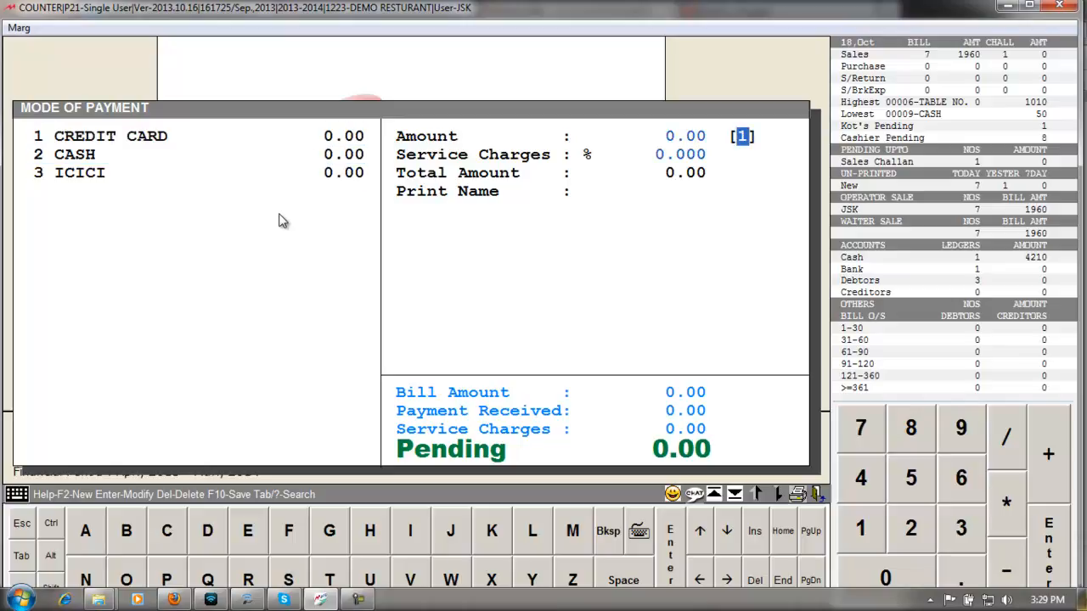
key("Return")
key("Return")
key("Return")
key("Return")
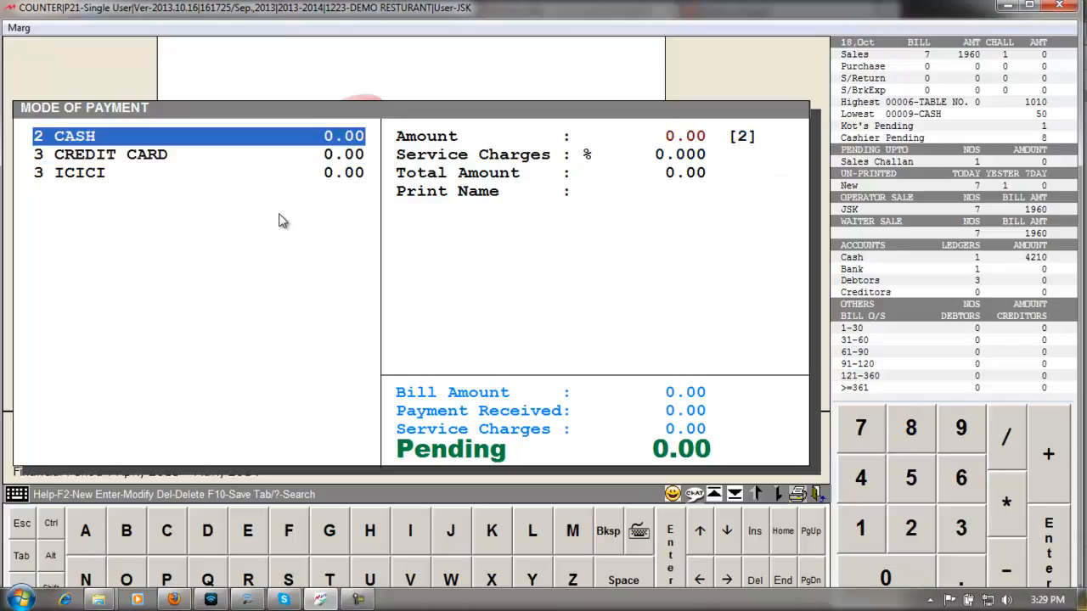
- Set the CASH payment mode's sequence number to 1 and its service charges to 10%
key("Return")
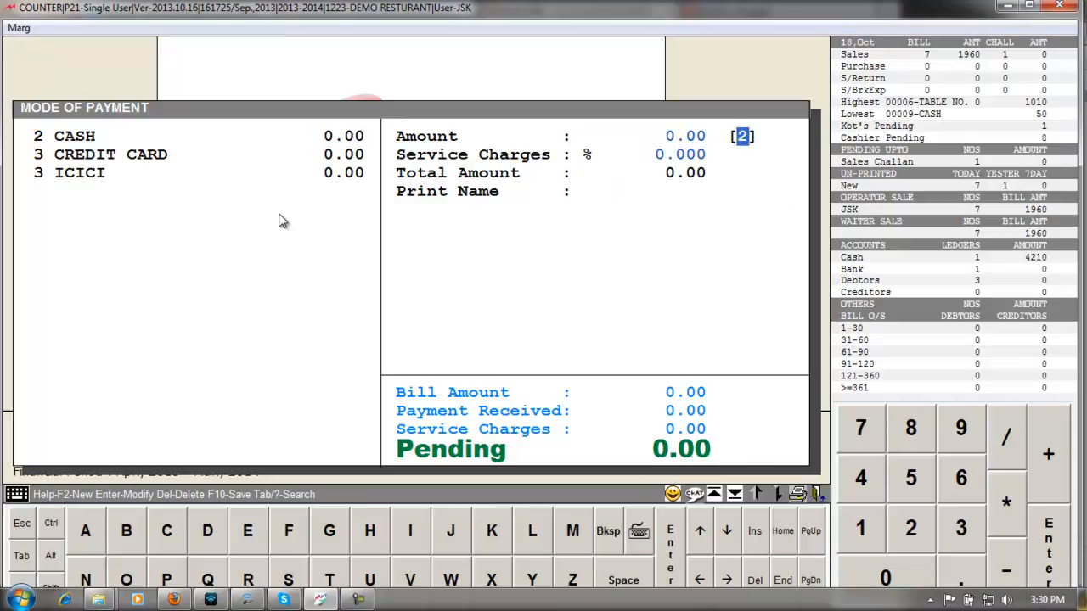
type("1")
key("Return")
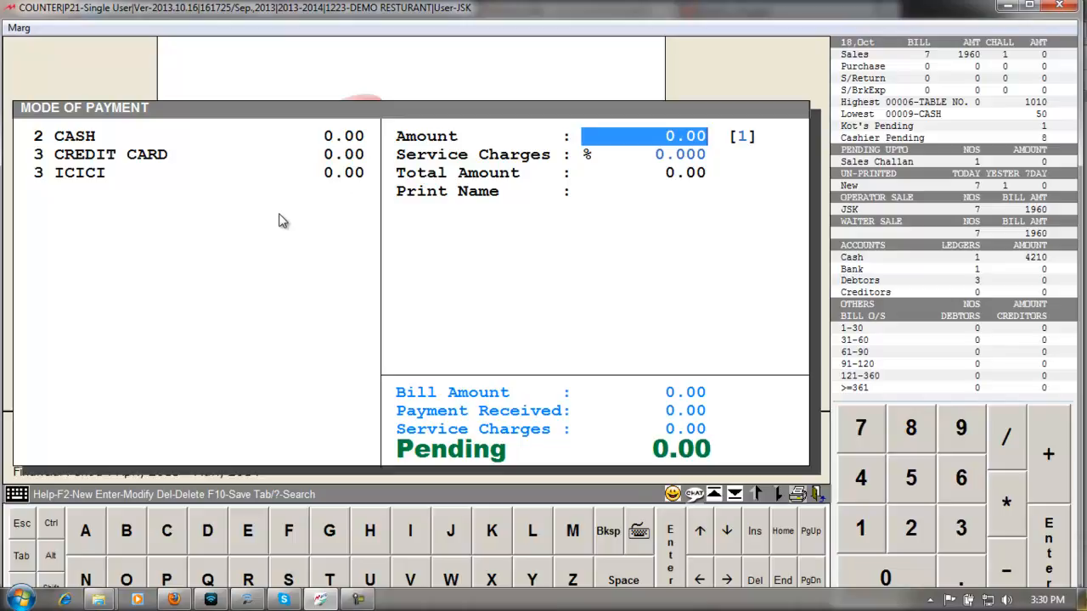
key("Return")
key("Return")
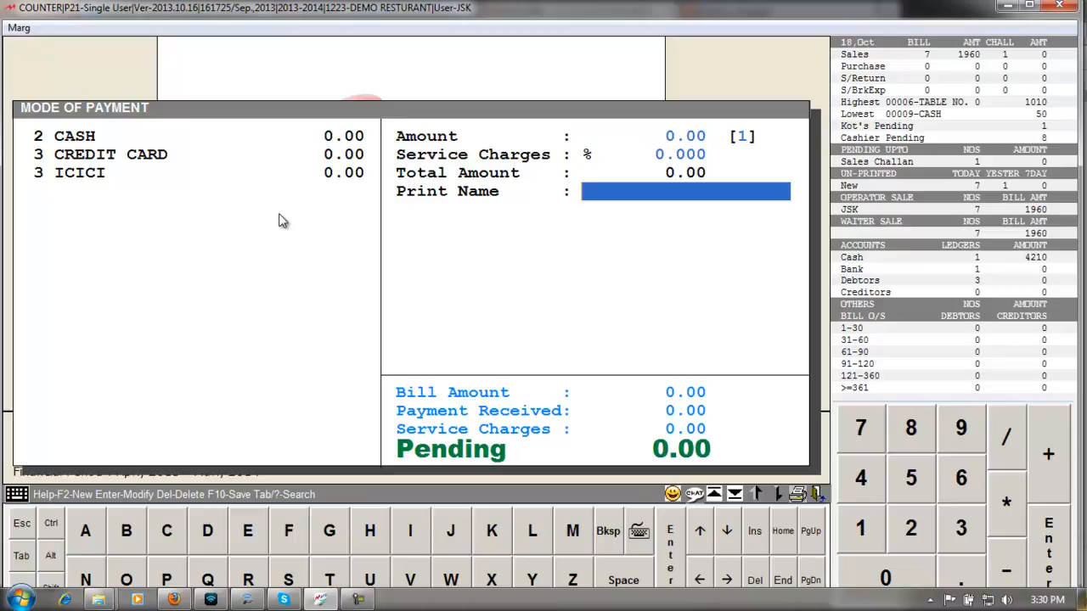
key("Up")
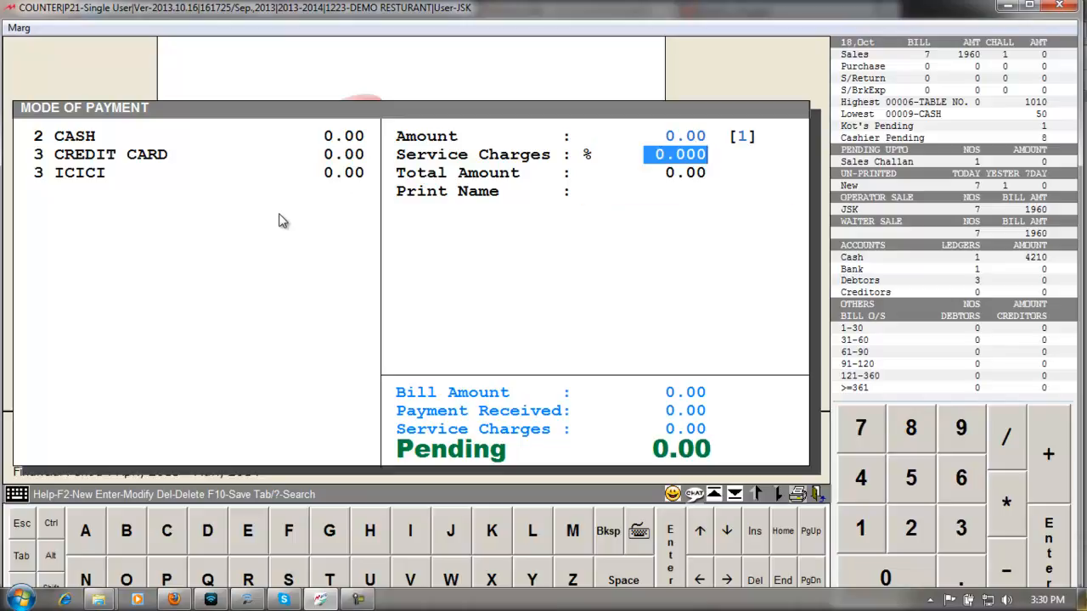
type("10.")
key("Return")
key("Return")
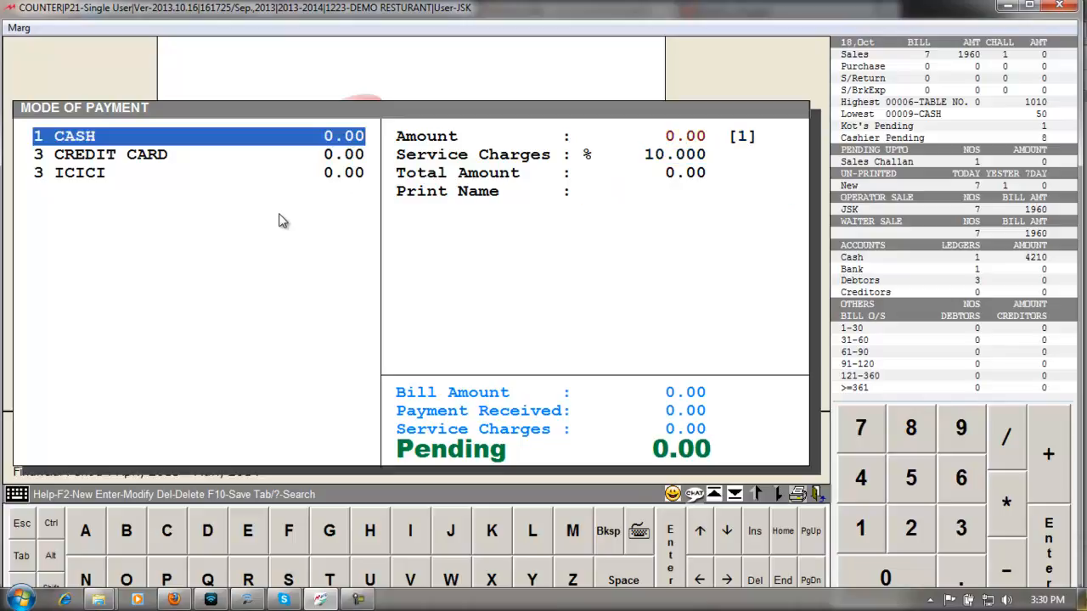
- Set the CREDIT CARD payment mode's sequence number to 2 and its service charges to 15%, and close the Mode of Payment master
key("Down")
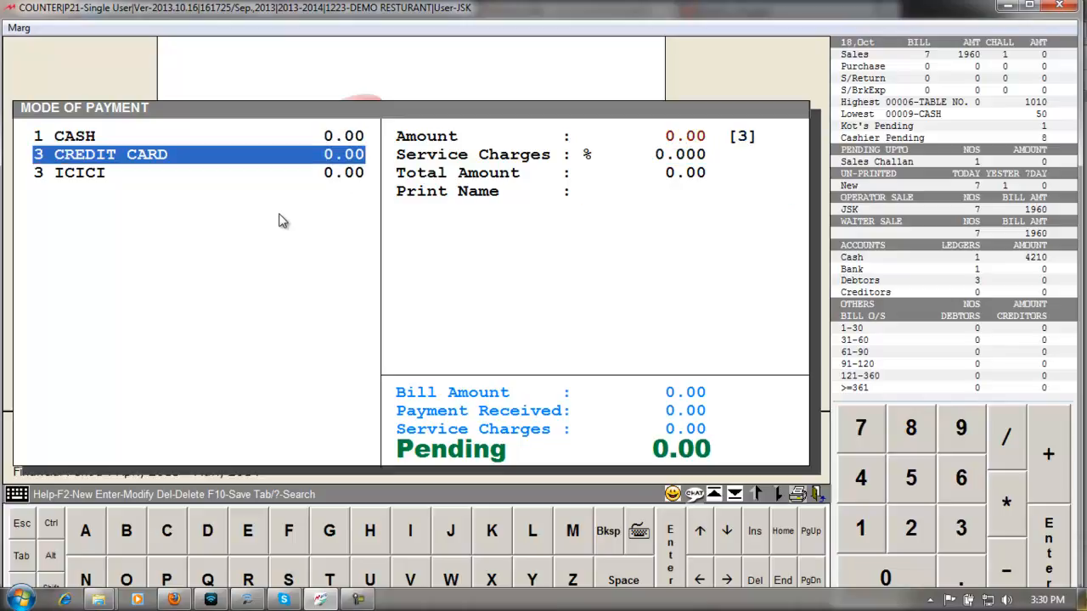
key("Return")
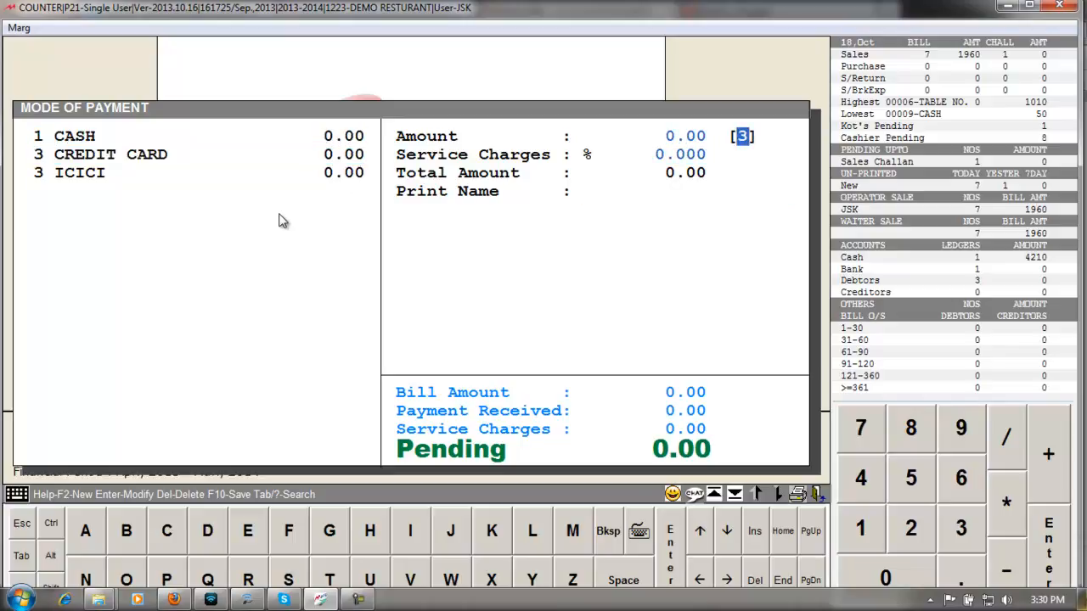
key("Return")
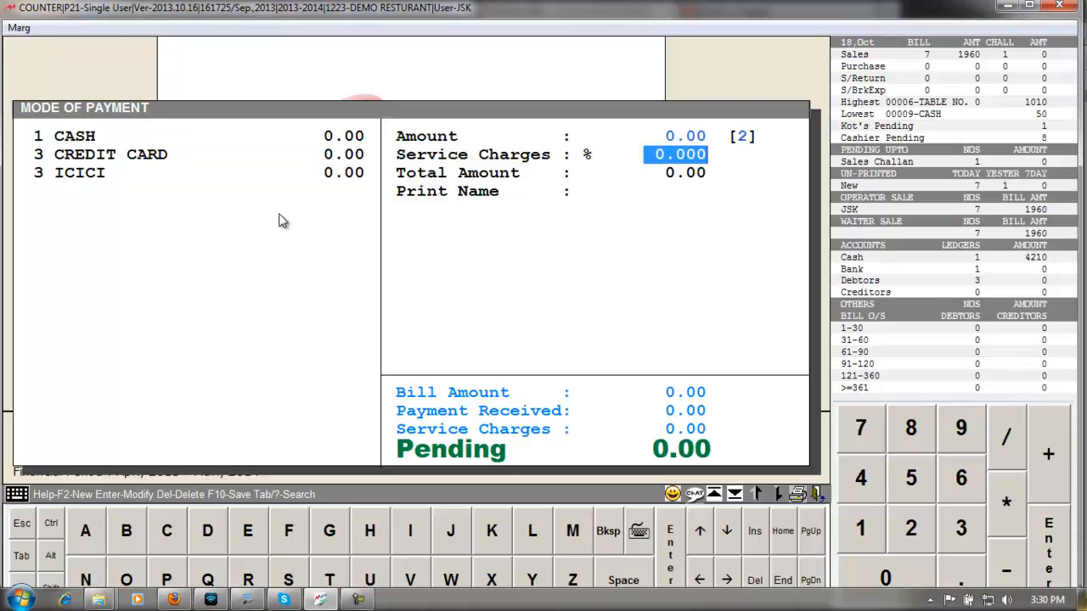
type("15.")
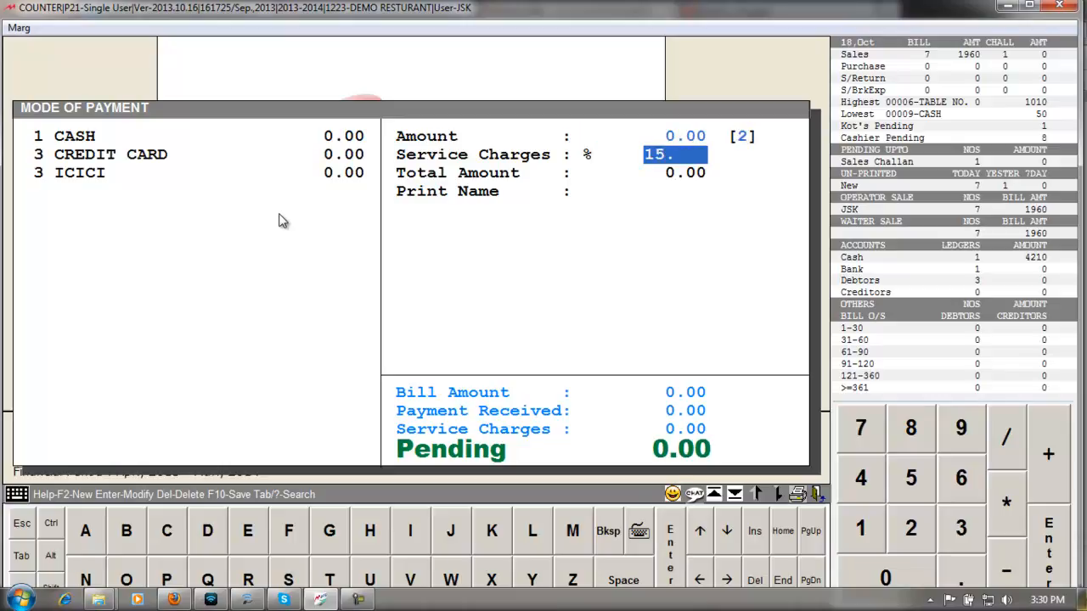
key("Return")
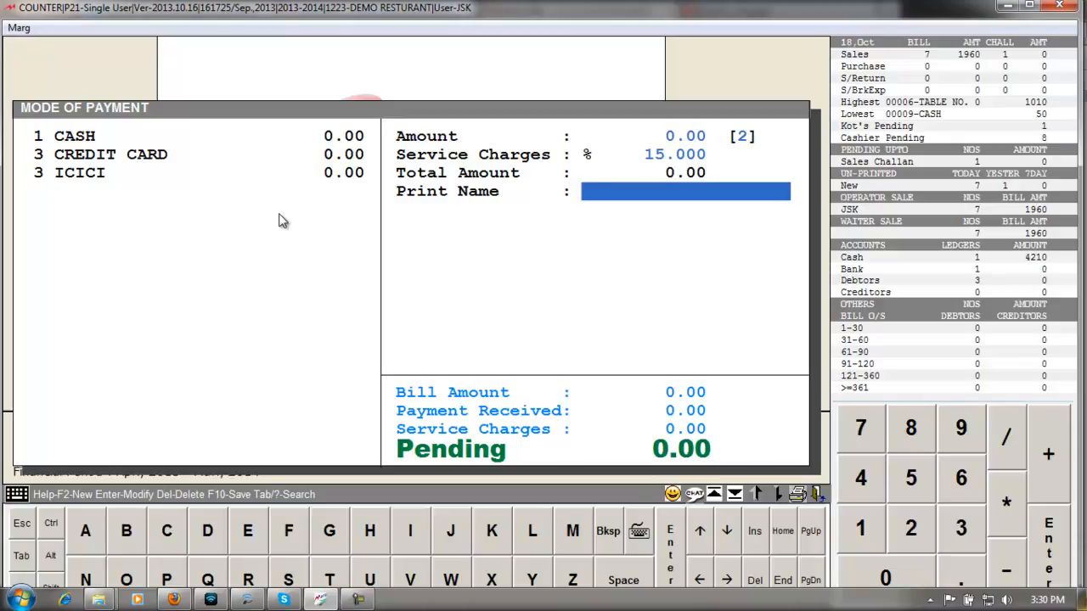
key("Return")
key("Down")
key("Down")
key("Up")
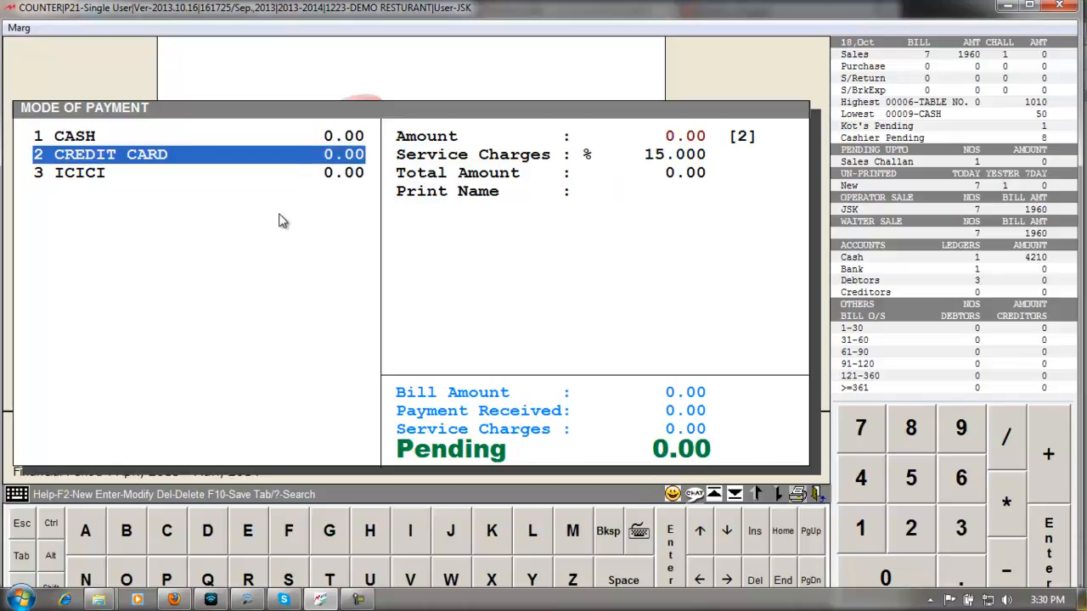
key("Up")
key("Escape")
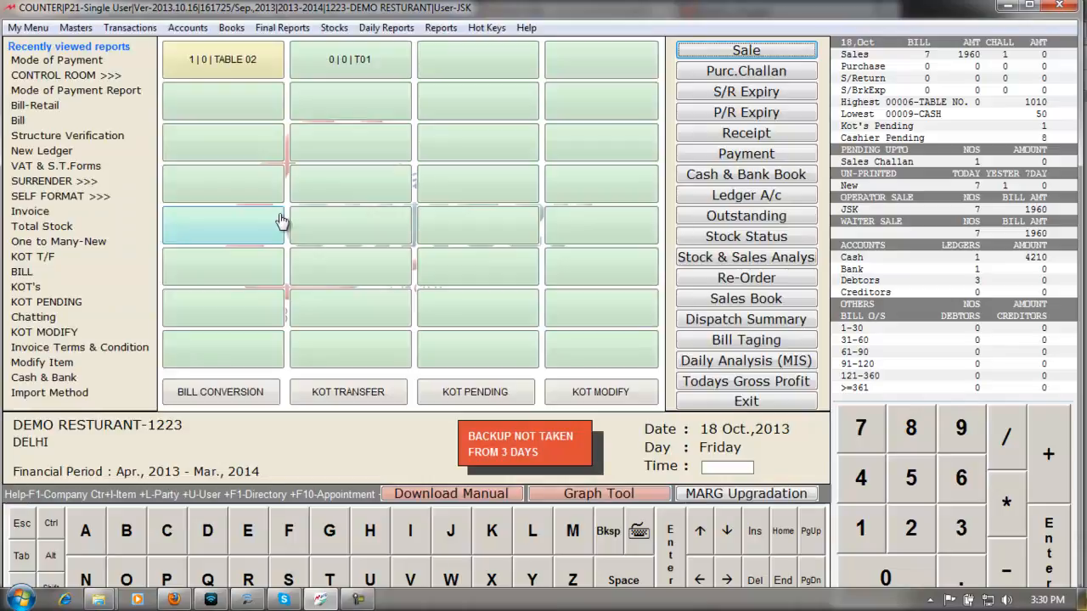
- Start a new retail sale bill, enter the customer's ten-digit mobile number and accept the customer name and address fields
left_click(90, 30)
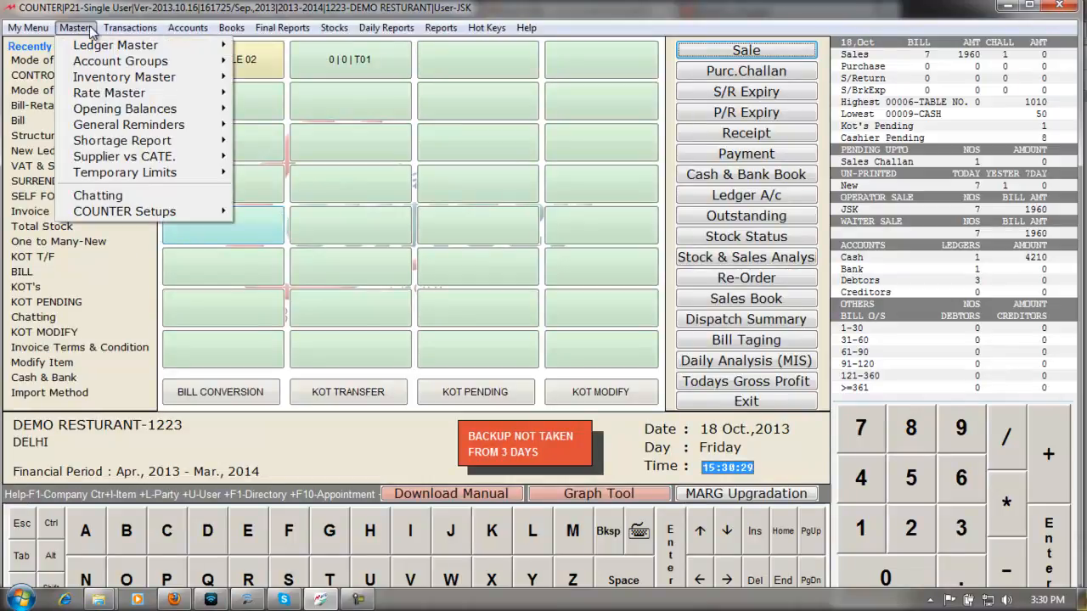
mouse_move(208, 51)
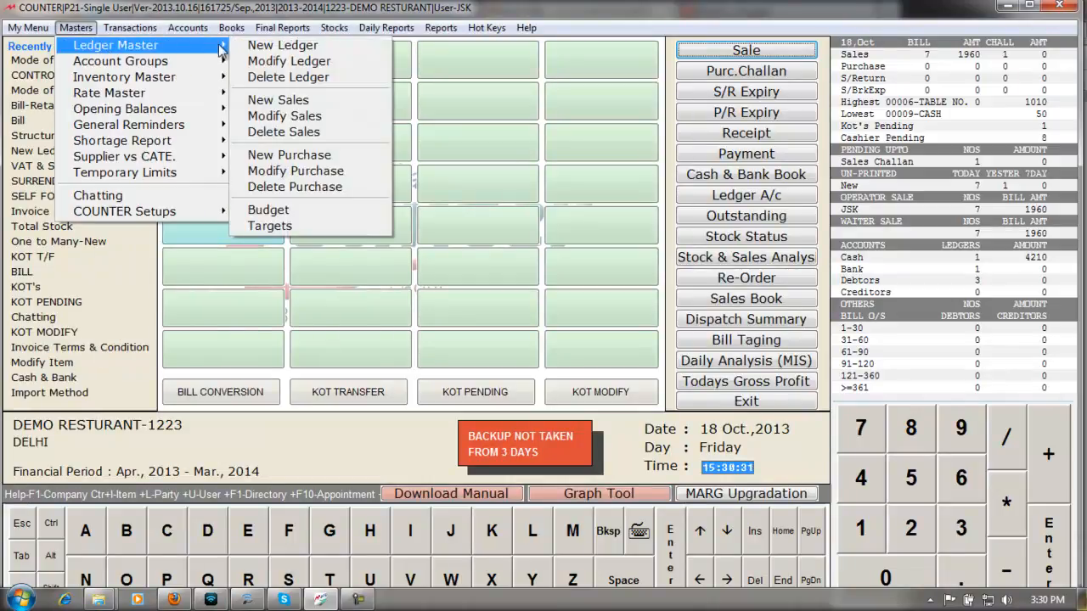
mouse_move(37, 29)
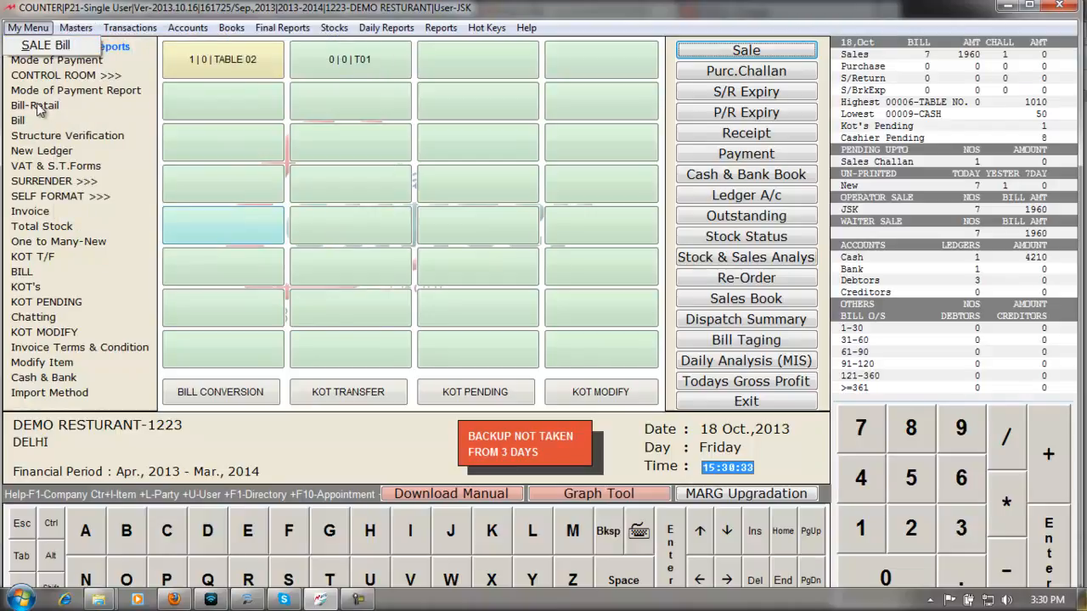
left_click(37, 106)
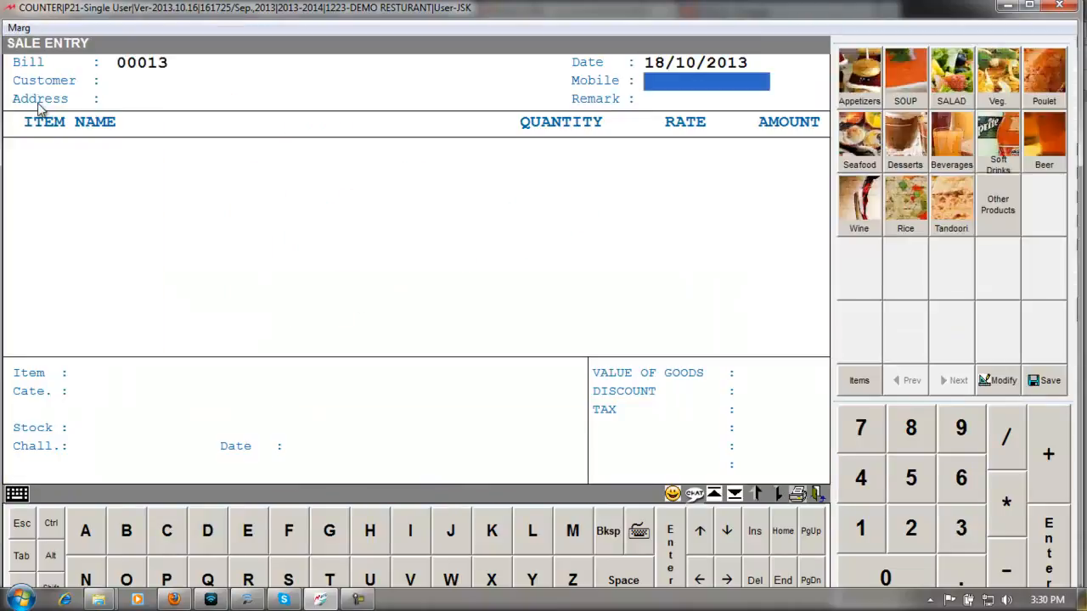
type("888888888")
key("Return")
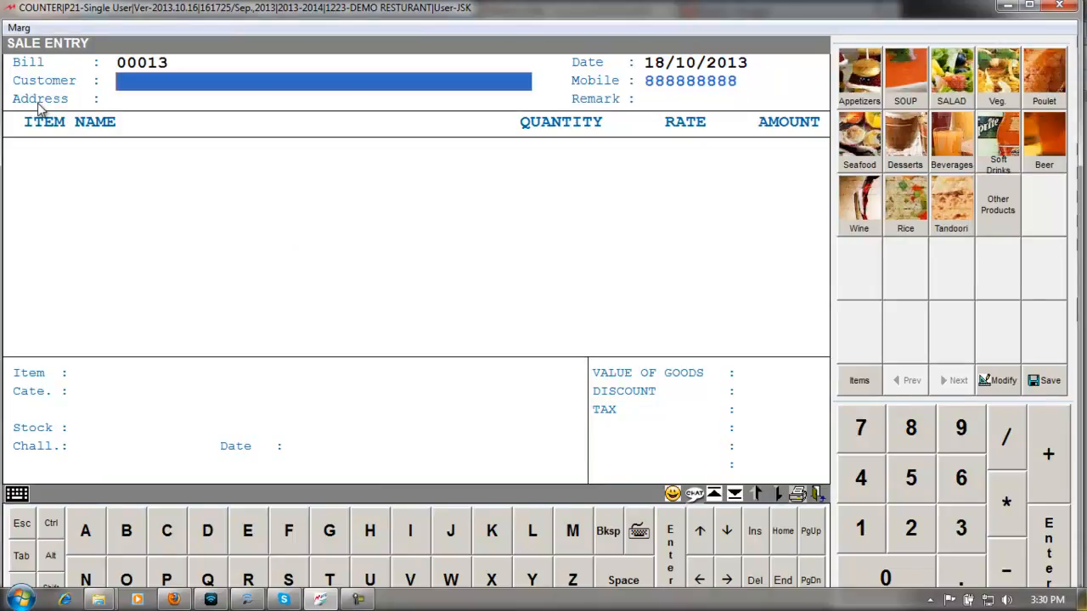
key("Up")
type("8")
key("Return")
key("Return")
key("Return")
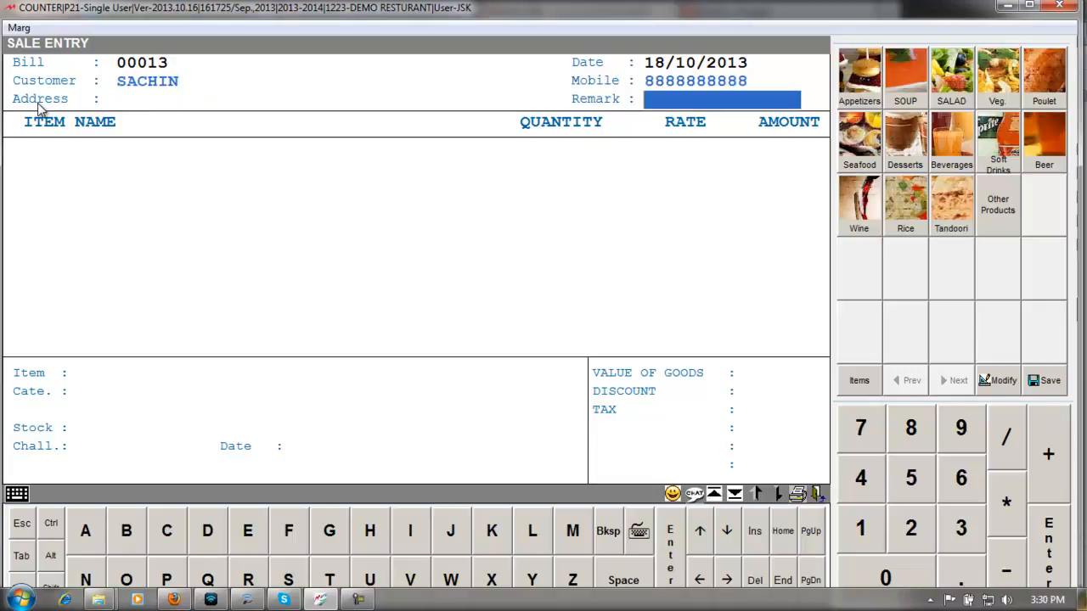
- Leave the bill remark blank and pick Aloo Dhanya Tikki as the first item
key("Return")
key("Return")
key("Down")
key("Down")
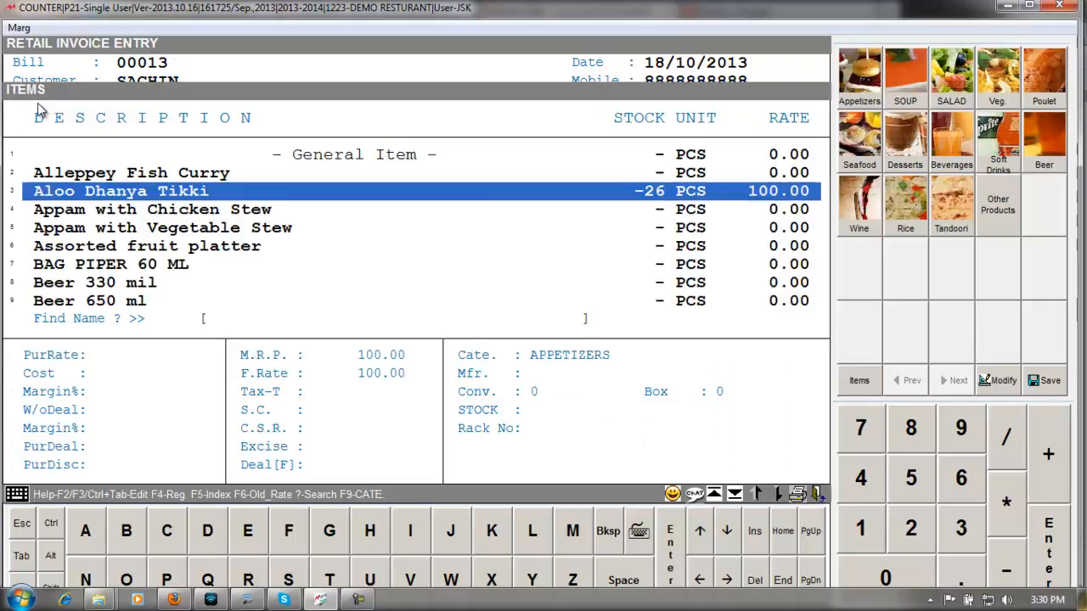
key("Return")
- Accept a quantity of 1 and the default spicy, size, extra cheese and pack details for Aloo Dhanya Tikki
key("Return")
key("Escape")
key("Up")
key("Return")
key("Return")
key("Return")
key("Return")
key("Return")
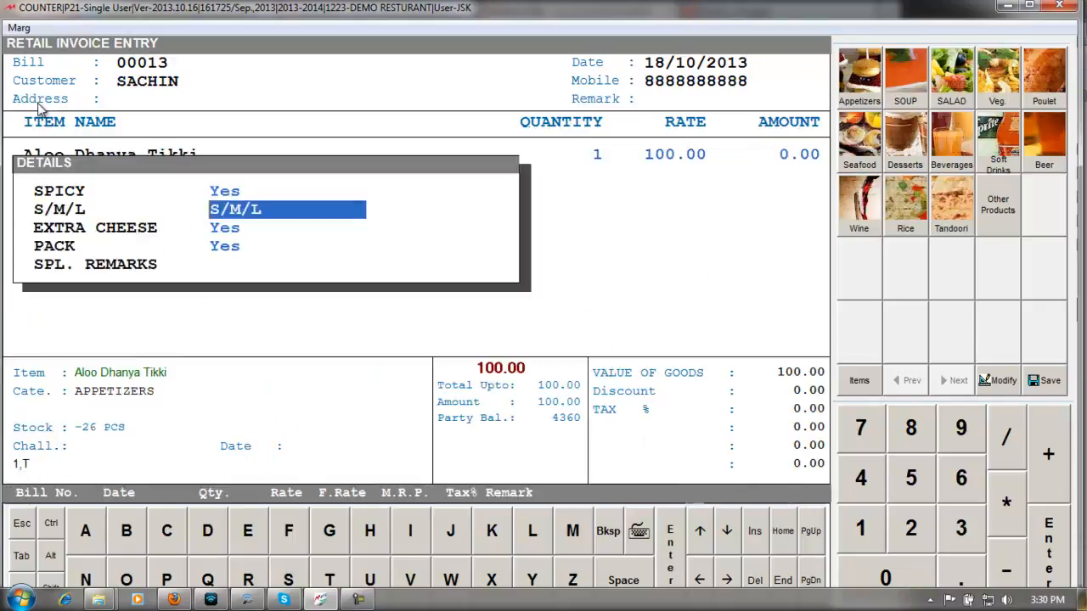
key("Return")
key("Return")
key("Return")
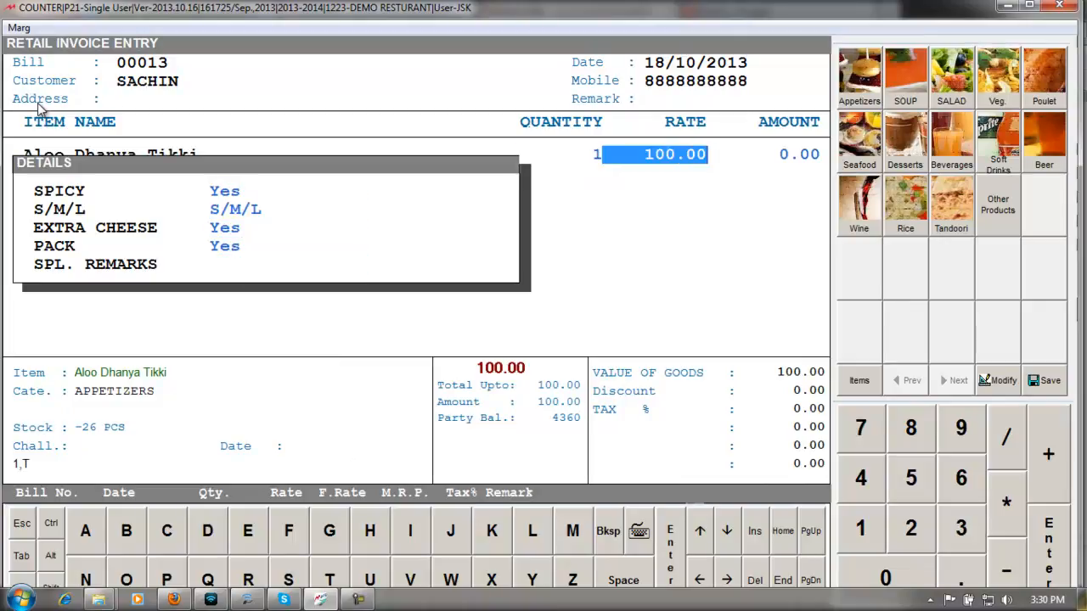
- Set the Aloo Dhanya Tikki rate to 10000, finish the item list and accept the bill levies to reach the payment modes
type("10000")
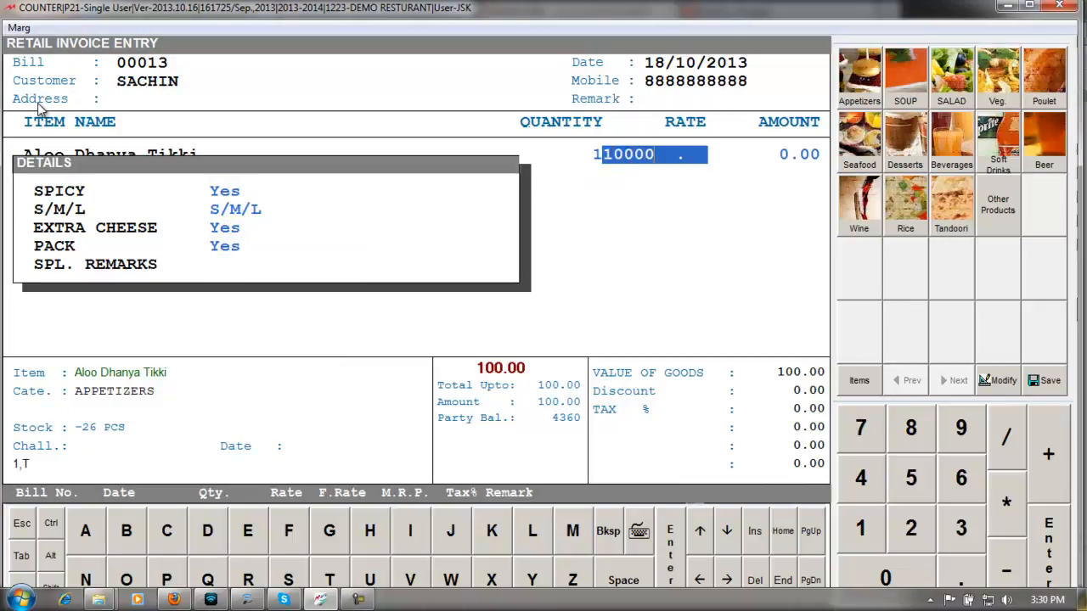
key("Return")
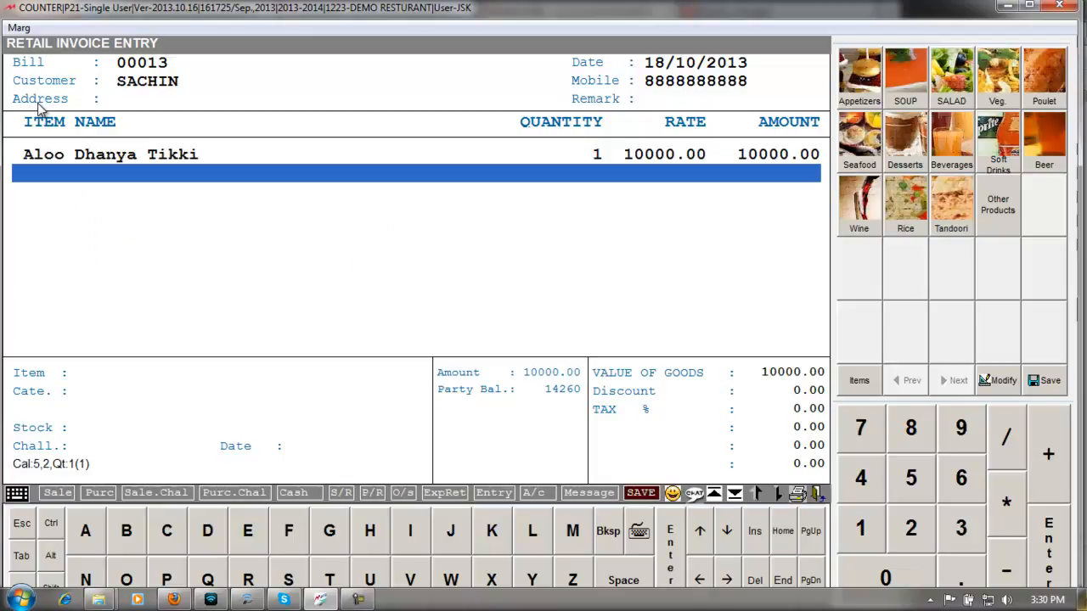
key("Return")
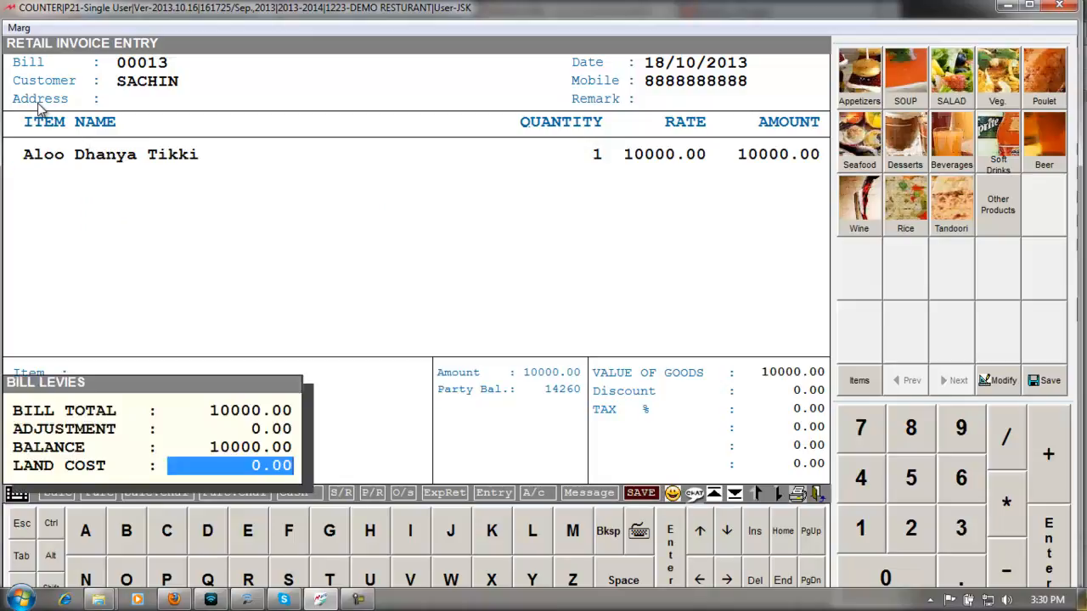
key("Return")
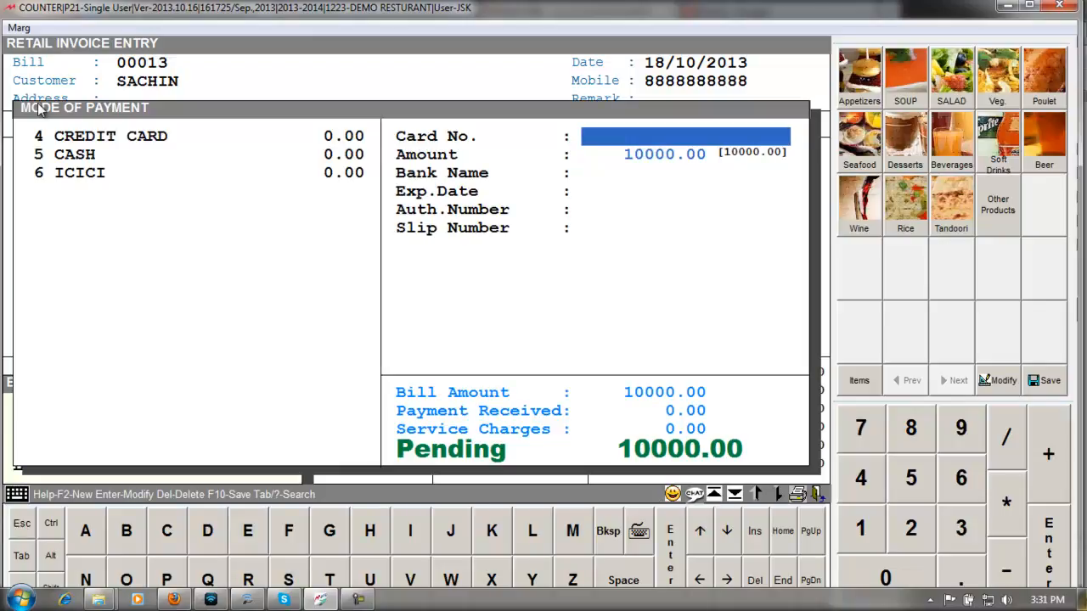
- Enter the card number for the CREDIT CARD payment and set its amount to 5000
key("Return")
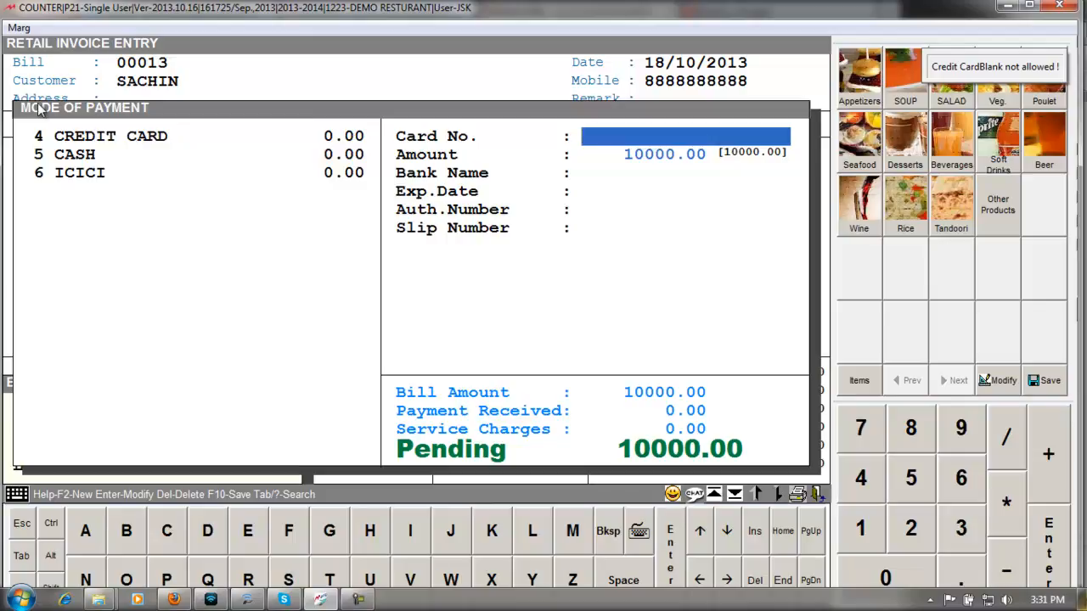
type("123123213")
key("Return")
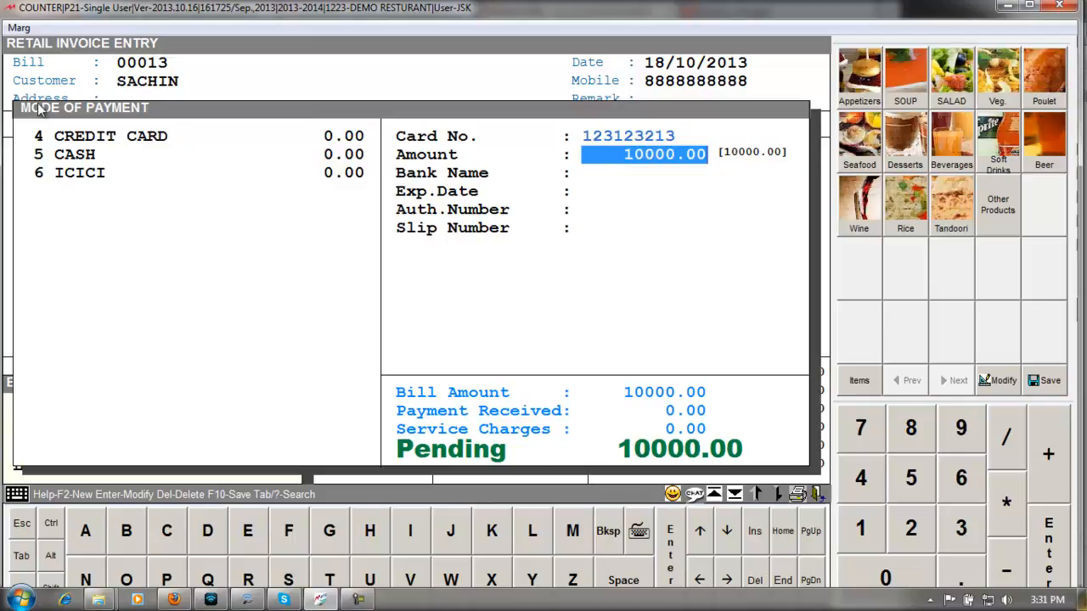
type("5000")
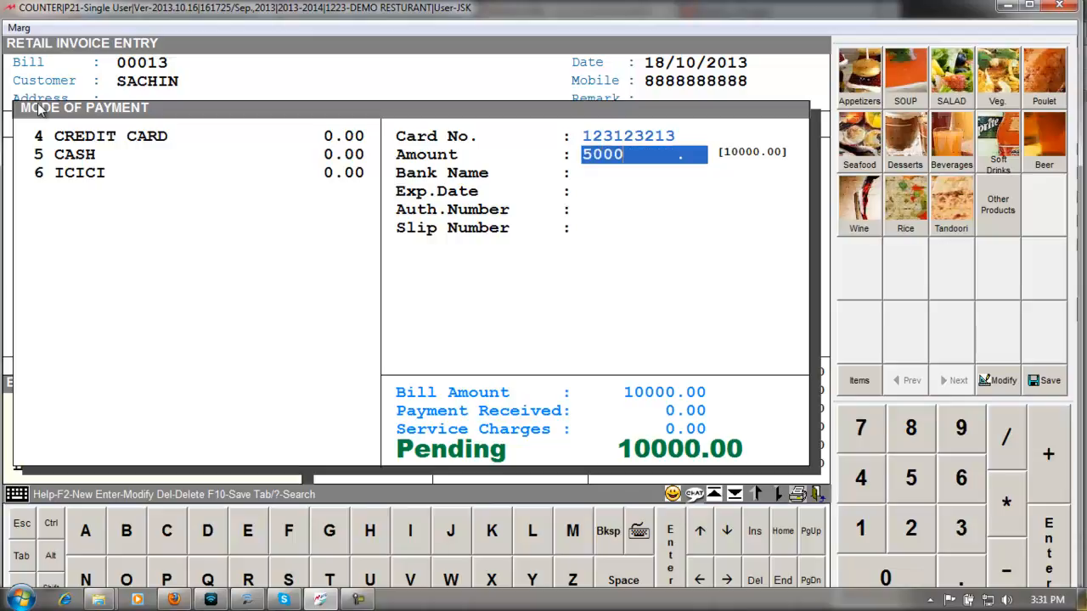
key("Return")
key("Return")
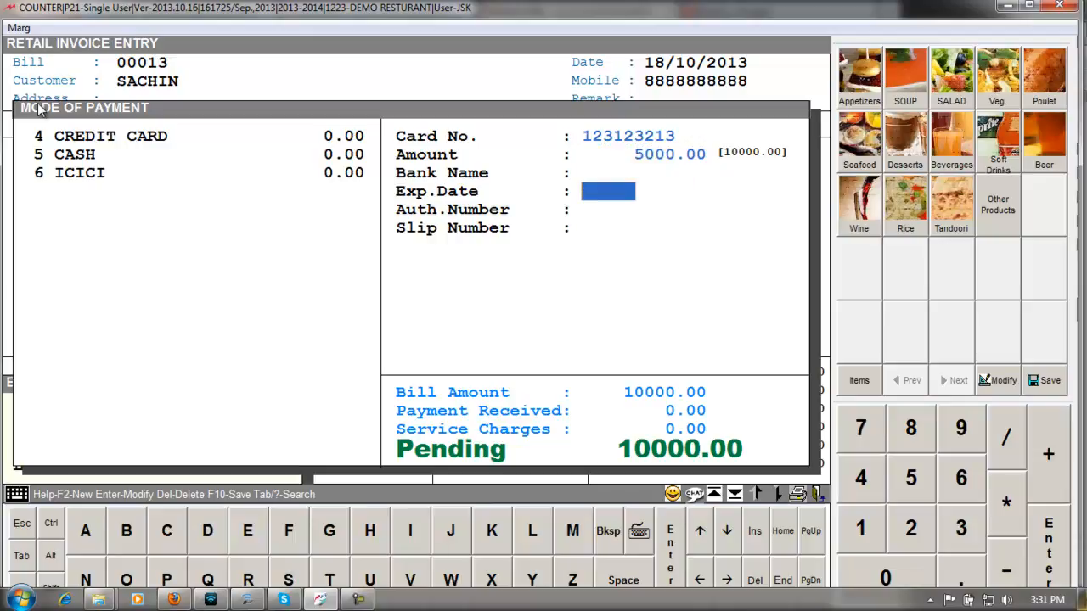
- Set the credit card's bank name to HDFC and leave the expiry date, authorization number and slip number blank
key("Up")
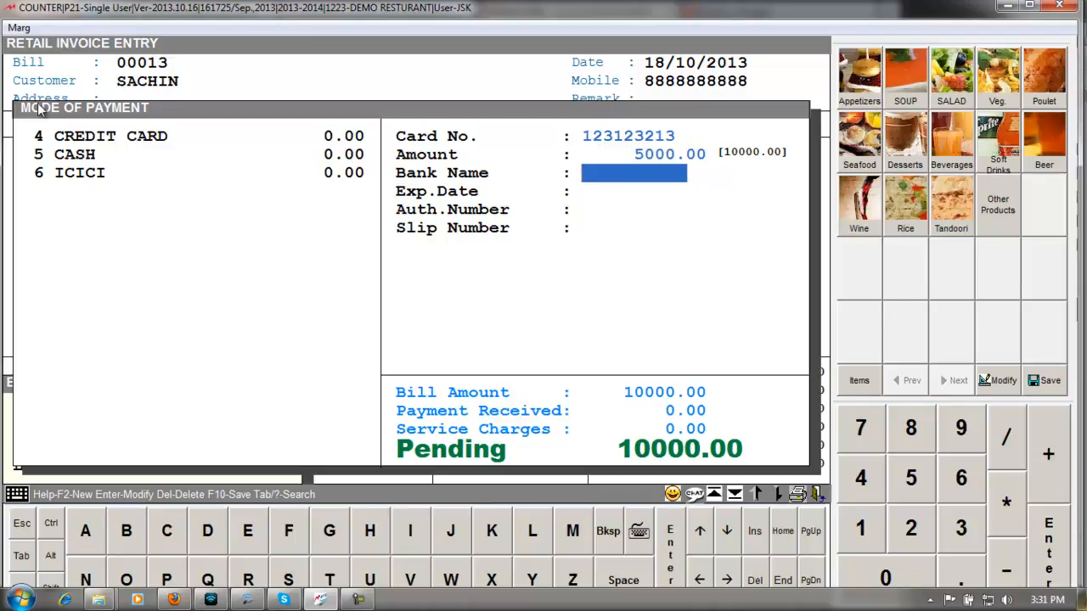
type("HDFC")
key("Return")
key("Return")
key("Return")
key("Return")
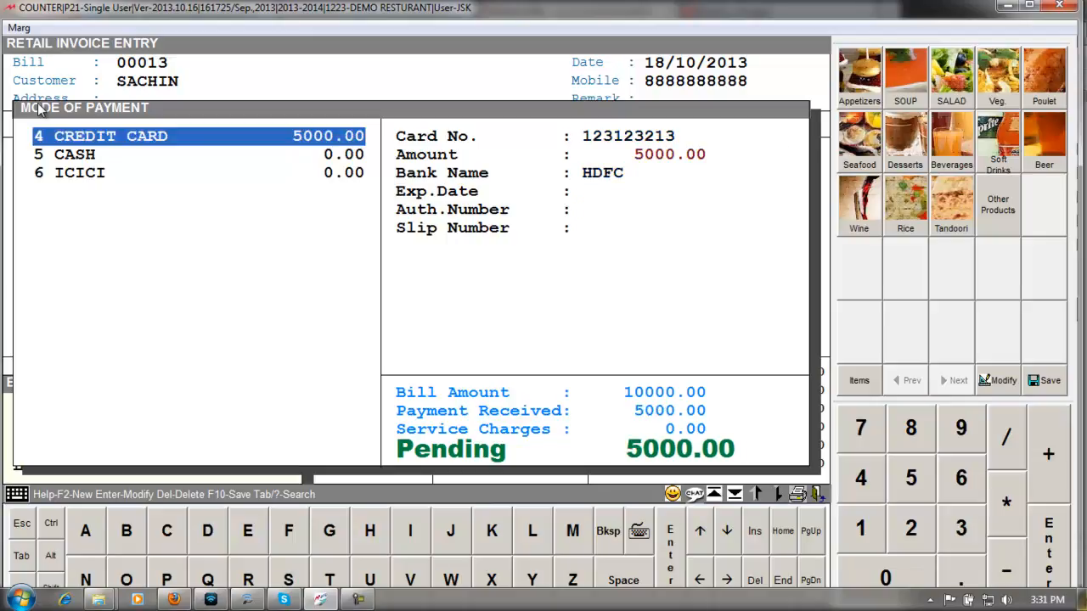
- Record a CASH payment of 1000 with blank remark and detail
key("Down")
key("Return")
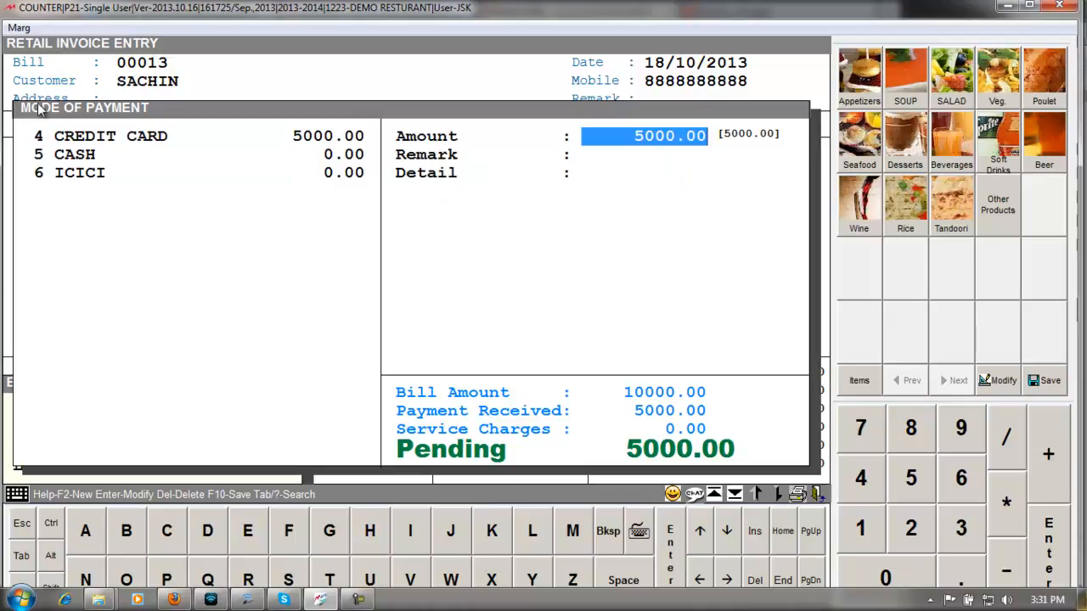
type("1000")
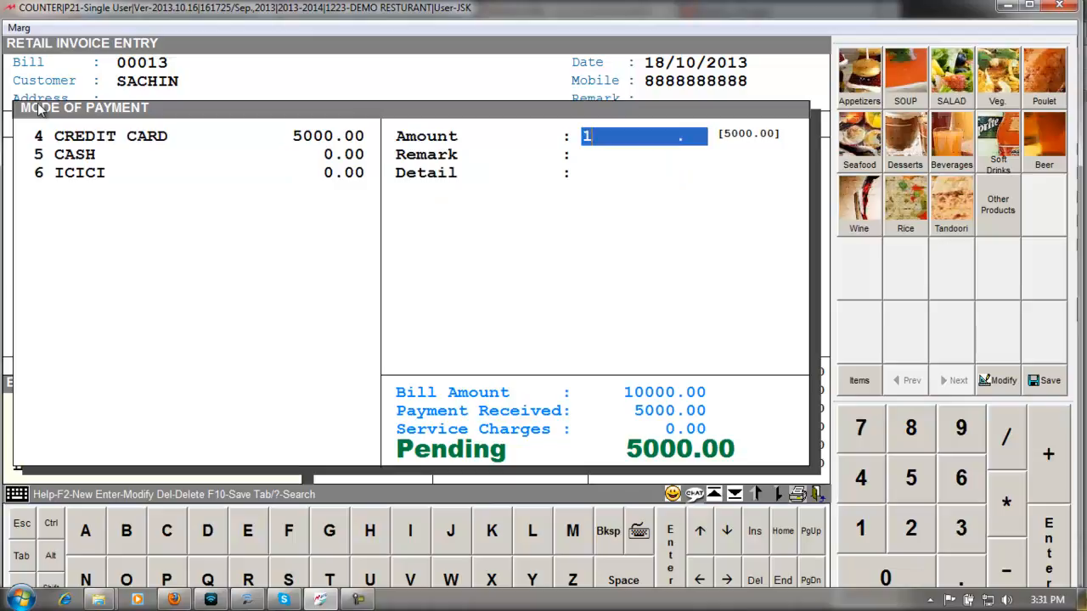
key("Return")
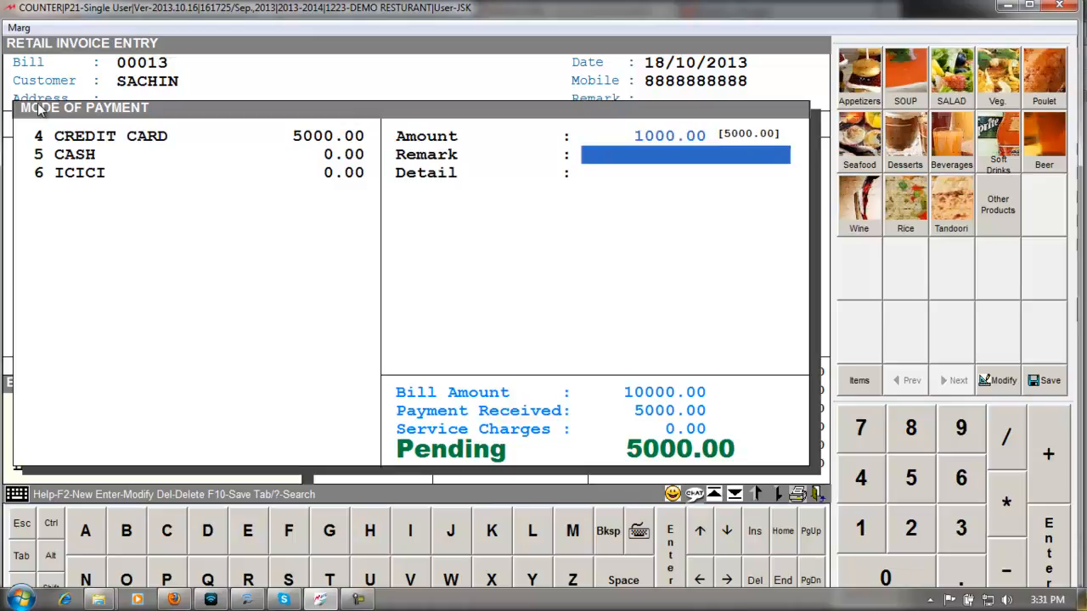
key("Return")
key("Return")
- Record an ICICI payment of 4000 by entering the cheque number and leaving the detail blank
key("Down")
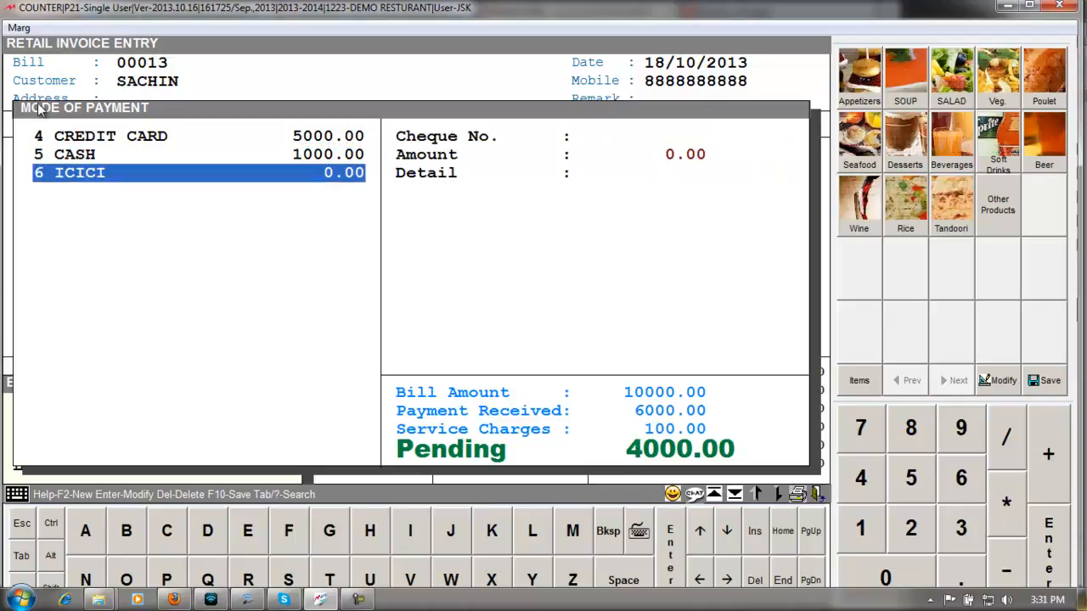
key("Return")
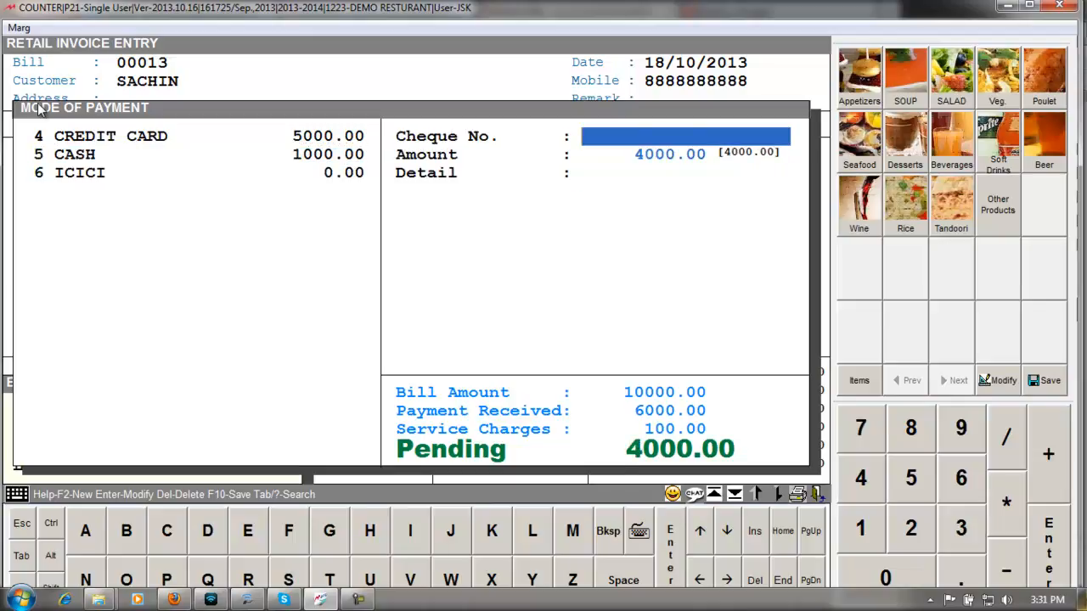
type("3423")
key("Return")
key("Return")
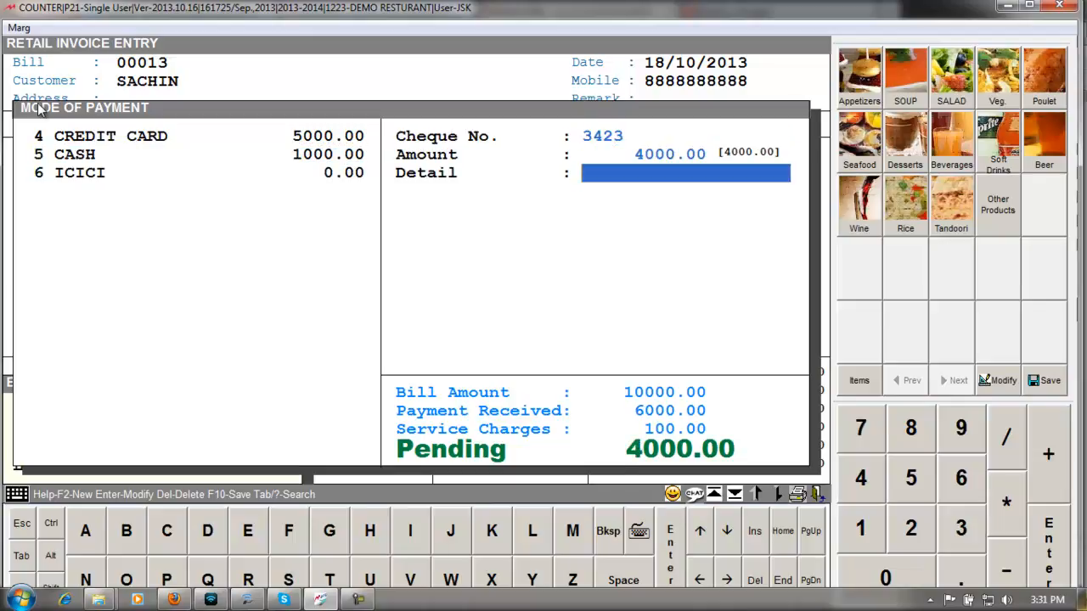
key("Return")
- Review the three payment mode entries, save the bill without printing copies and exit bill entry
key("Up")
key("Up")
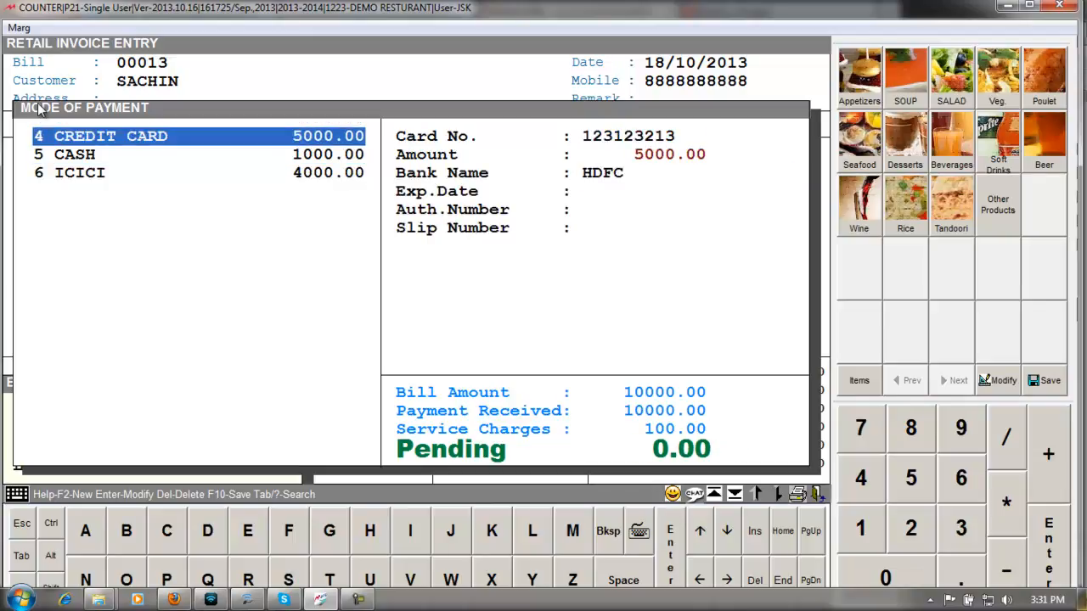
key("Down")
key("Down")
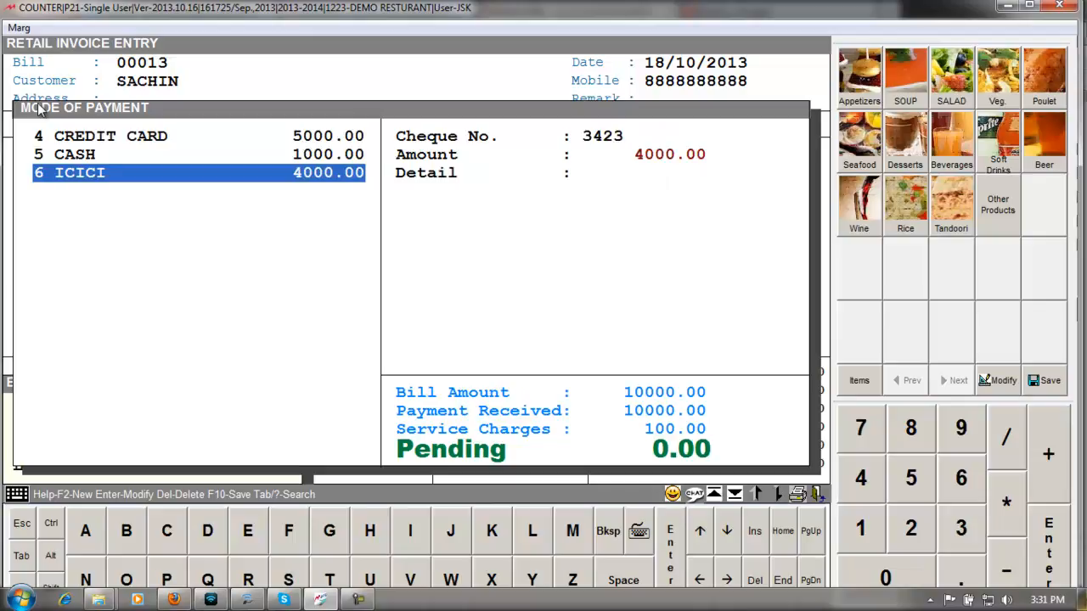
key("F10")
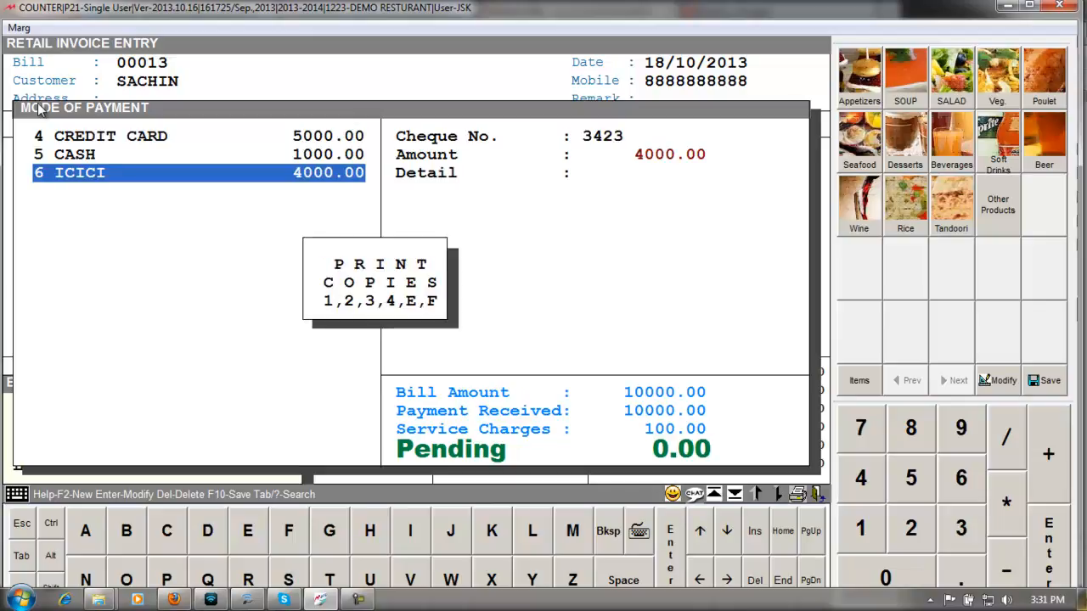
key("Escape")
key("Escape")
- Open the Mode of Payment Report from the daily sales reports
key("alt+d")
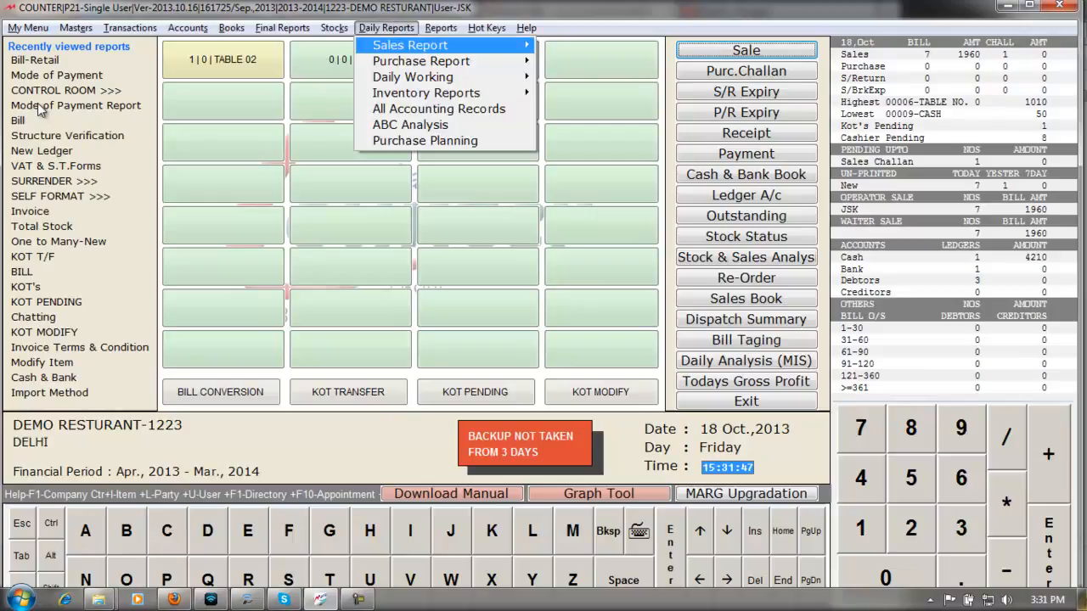
key("Return")
key("Down")
key("Down")
key("Down")
key("Down")
key("Down")
key("Down")
key("Down")
key("Down")
key("Down")
key("Down")
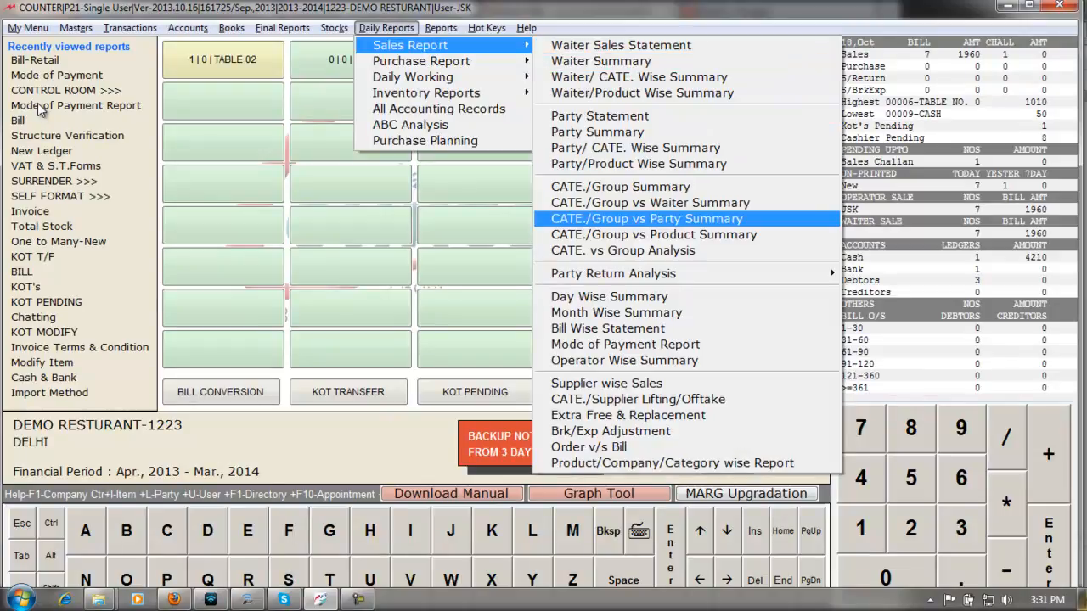
key("Down")
key("Down")
key("Down")
key("Down")
key("Down")
key("Down")
key("Down")
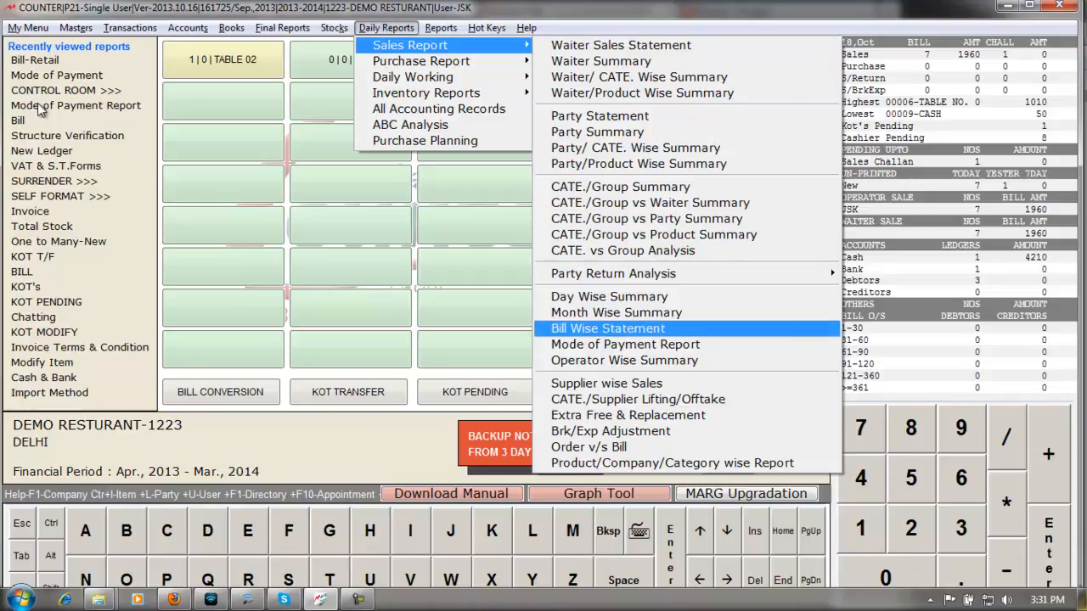
key("Return")
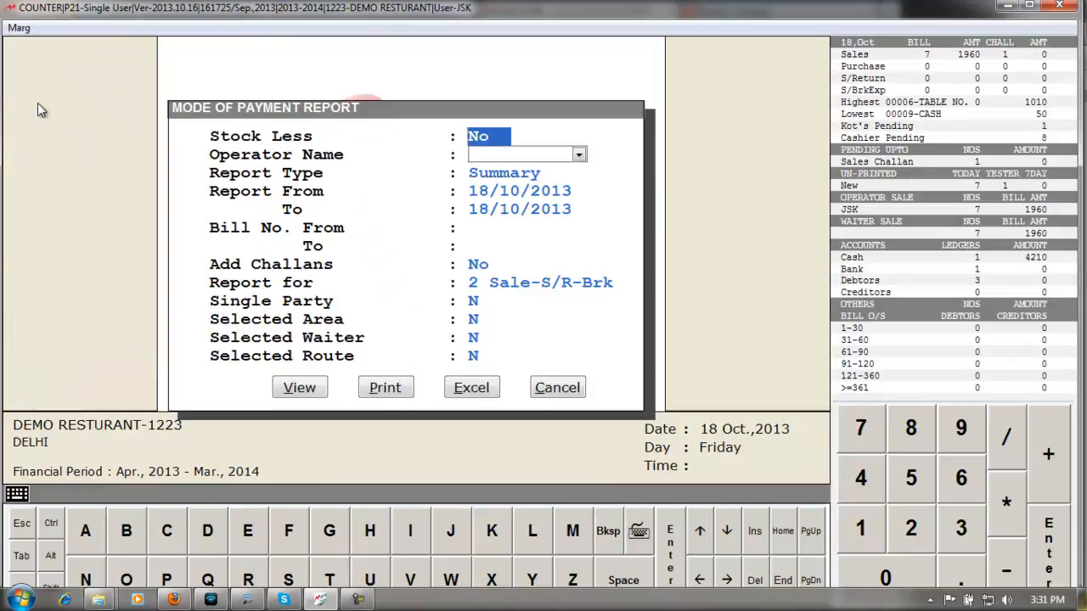
- Accept the report's default options for 18/10/2013 as a summary and bring up the cash hand over form
key("Return")
key("Return")
key("Return")
key("Return")
key("Return")
key("Return")
key("Return")
key("Return")
key("Return")
key("Return")
key("Return")
key("Return")
key("Return")
key("Return")
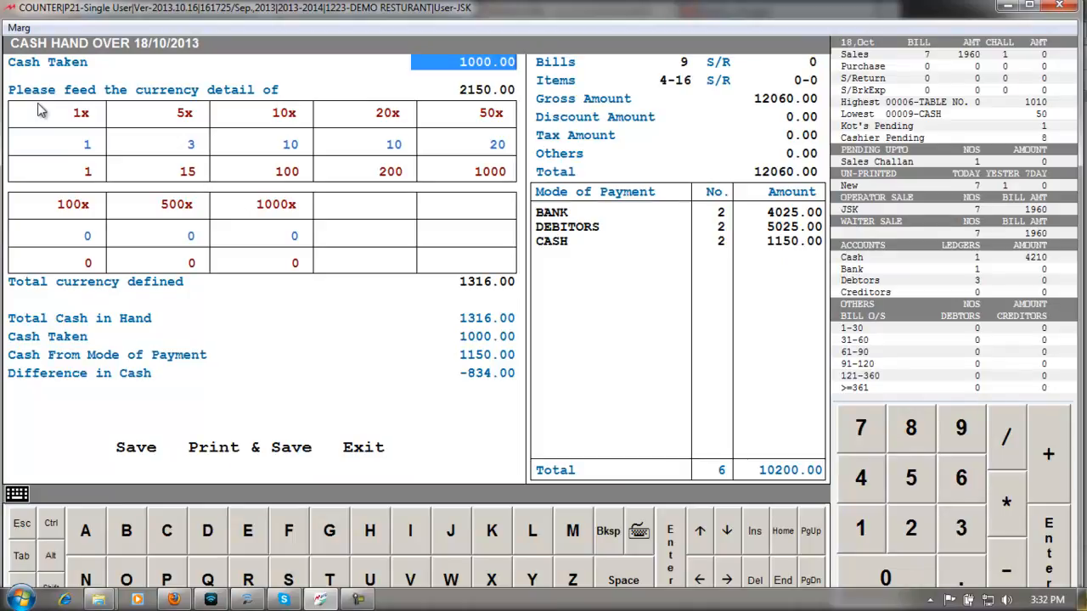
- Keep the cash taken and the 1x and 5x counts, and set the 10x currency count to 12
key("Return")
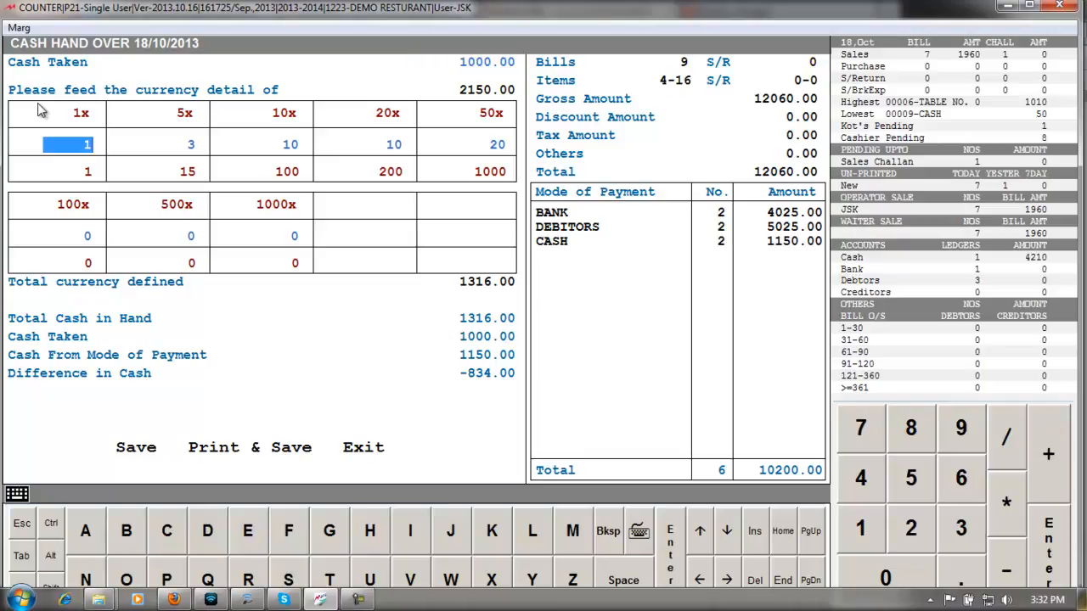
key("Return")
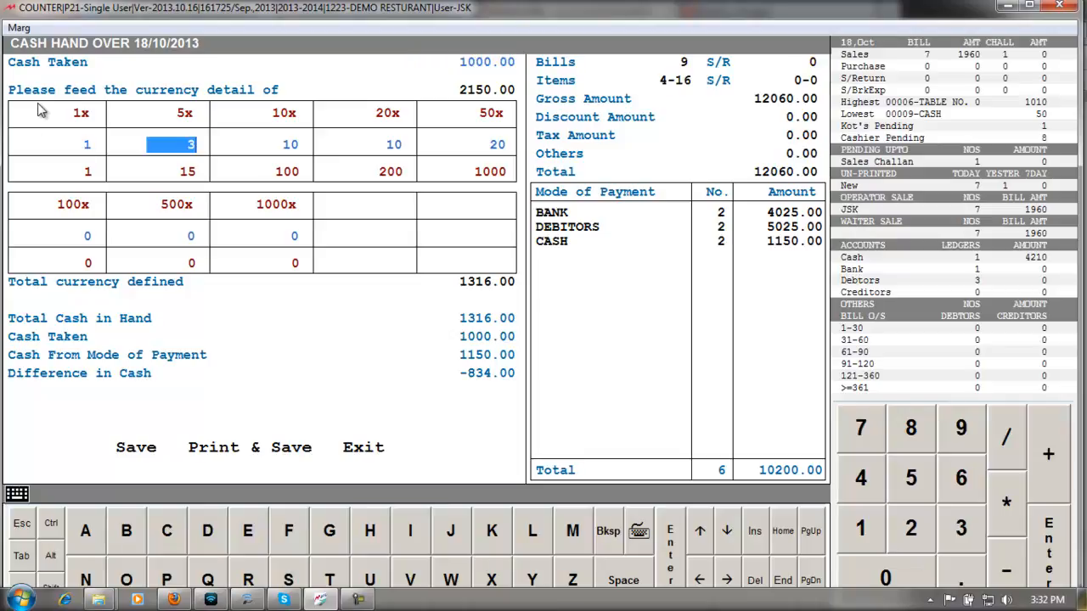
key("Return")
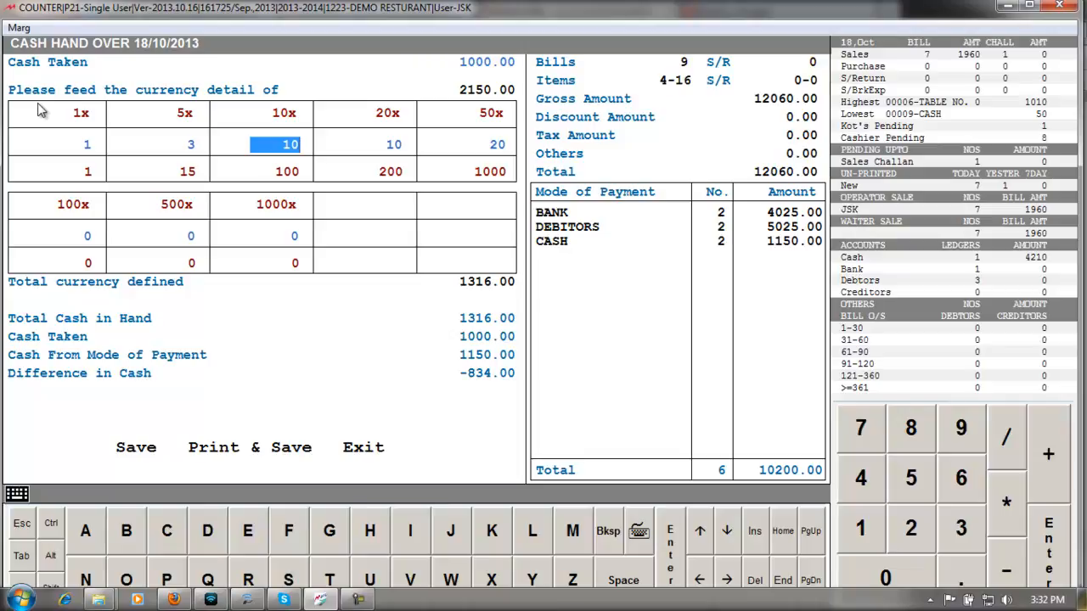
type("12")
key("Return")
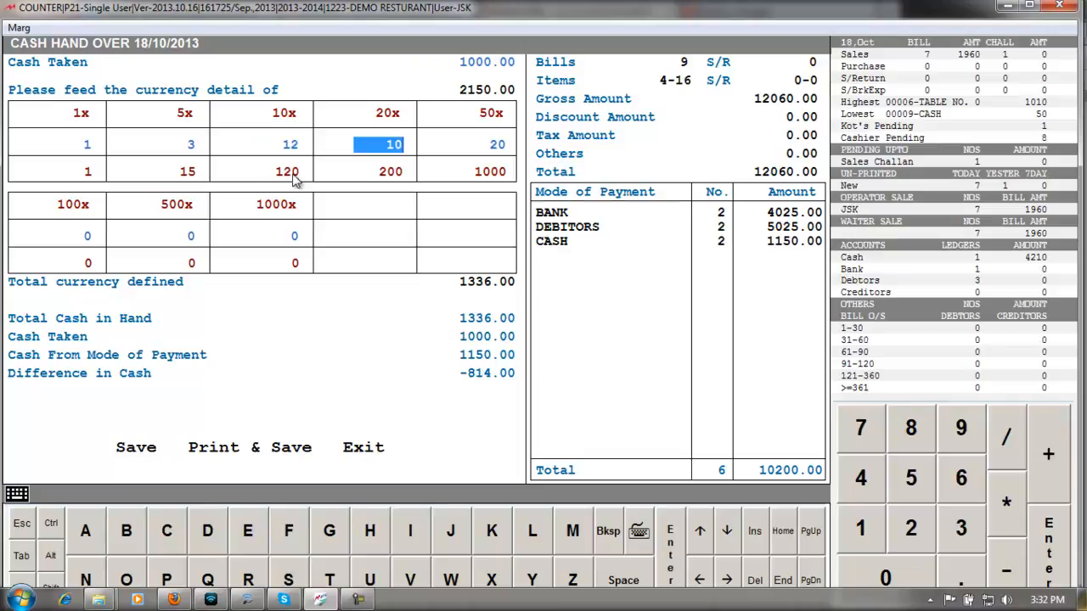
- Keep the 20x and 50x counts, and set the 100x and 500x currency counts to 1 each
key("Return")
key("Return")
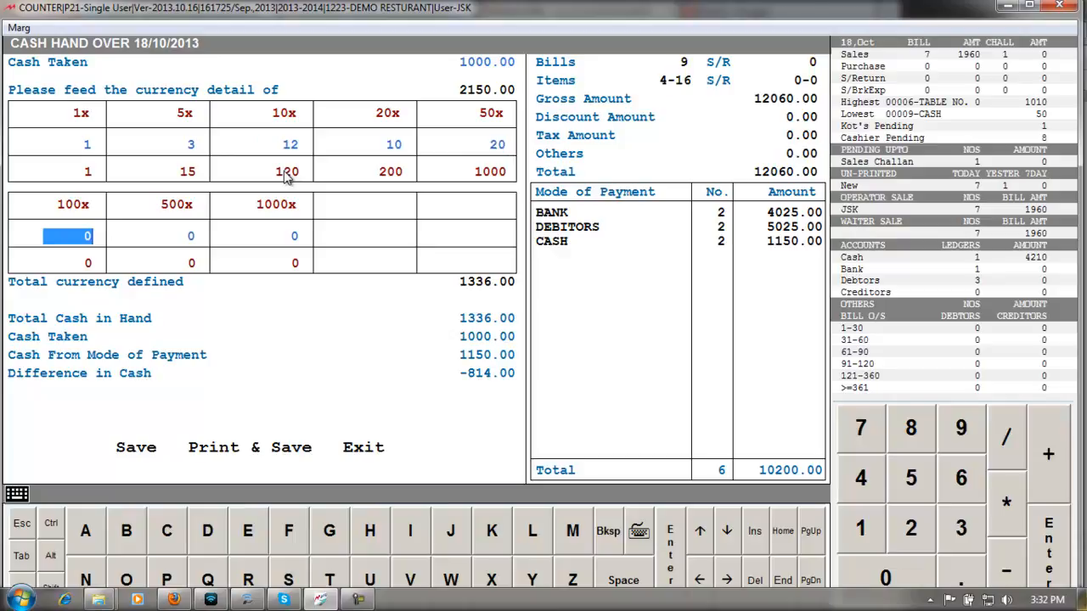
type("1")
key("Return")
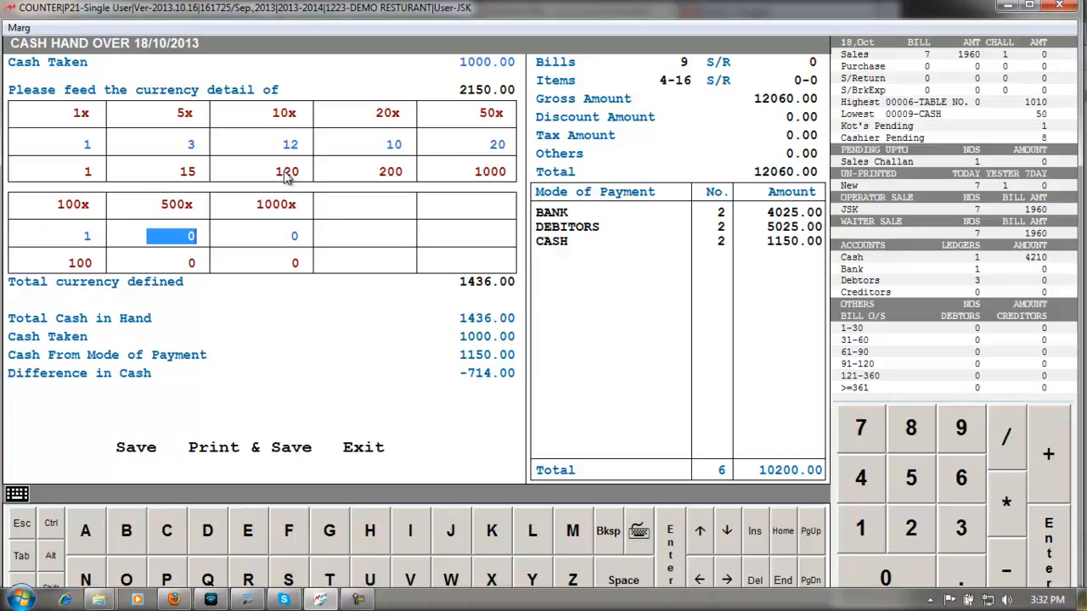
type("1")
key("Return")
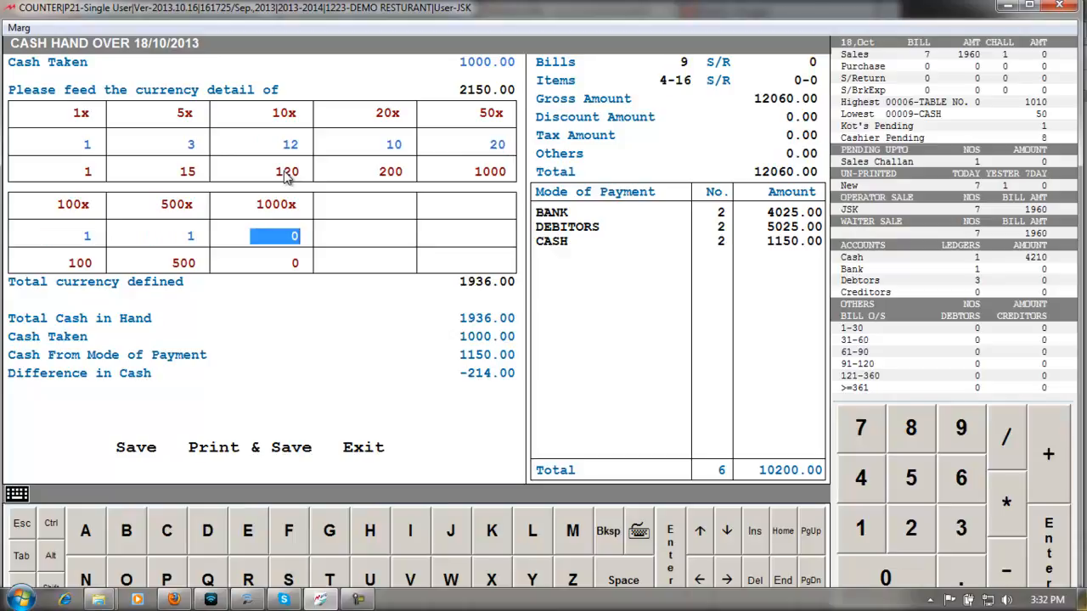
- Set the 1000x currency count to 2 and select the option to save the cash hand over
type("2")
key("Return")
key("Right")
key("Left")
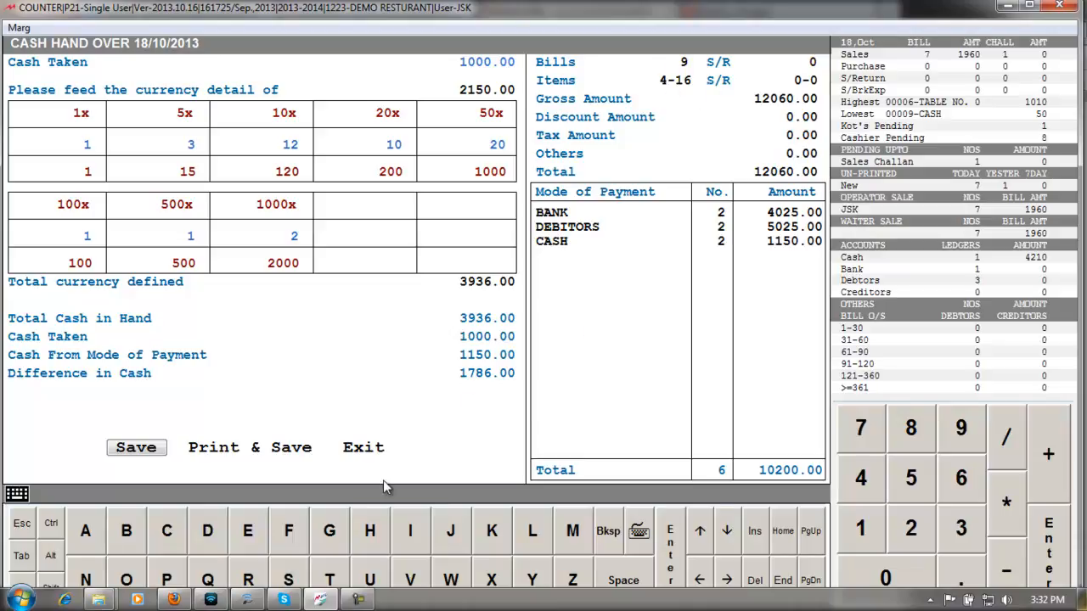
- Print and save the cash hand over, view the statement on screen, and examine its bill and item totals
left_click(228, 447)
key("Return")
key("Down")
key("Down")
key("Down")
key("Down")
key("Down")
key("Down")
key("Down")
key("Down")
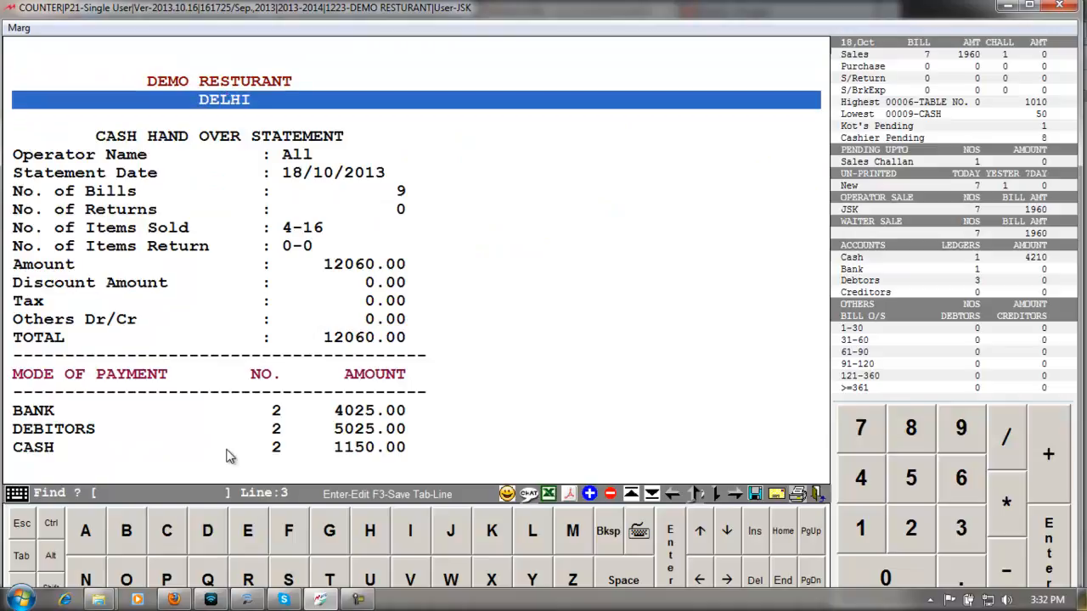
key("Down")
key("Down")
key("Down")
key("Down")
key("Down")
key("Down")
key("Down")
key("Down")
key("Down")
key("Down")
key("Down")
key("Down")
key("Down")
key("Down")
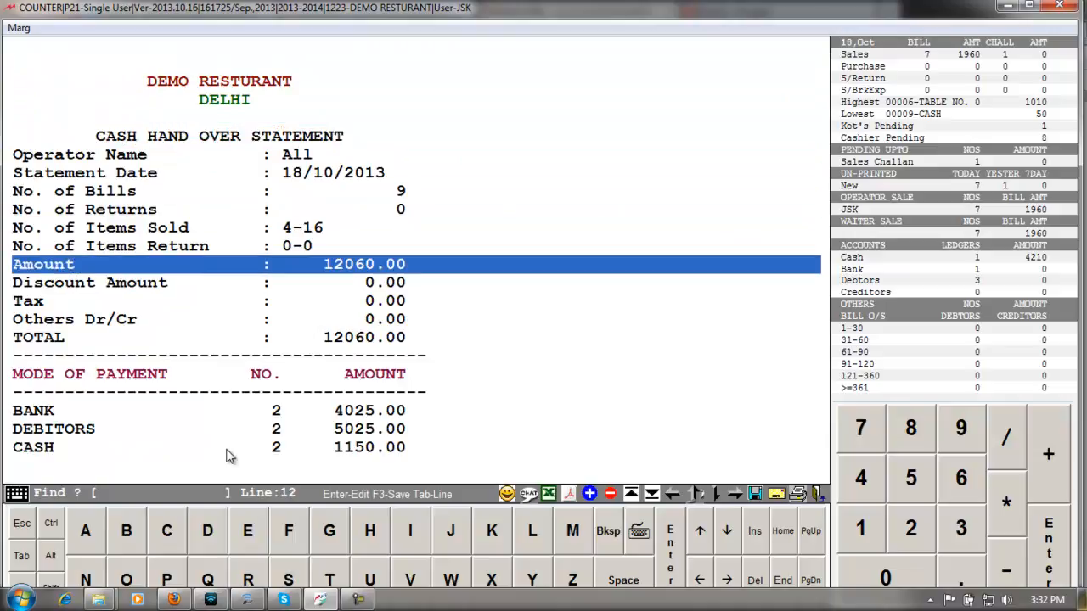
- Examine the statement's mode of payment amounts and the breakdown of currency notes
key("Down")
key("Down")
key("Down")
key("Down")
key("Down")
key("Down")
key("Down")
key("Down")
key("Down")
key("Down")
key("Down")
key("Down")
key("Down")
key("Down")
key("Down")
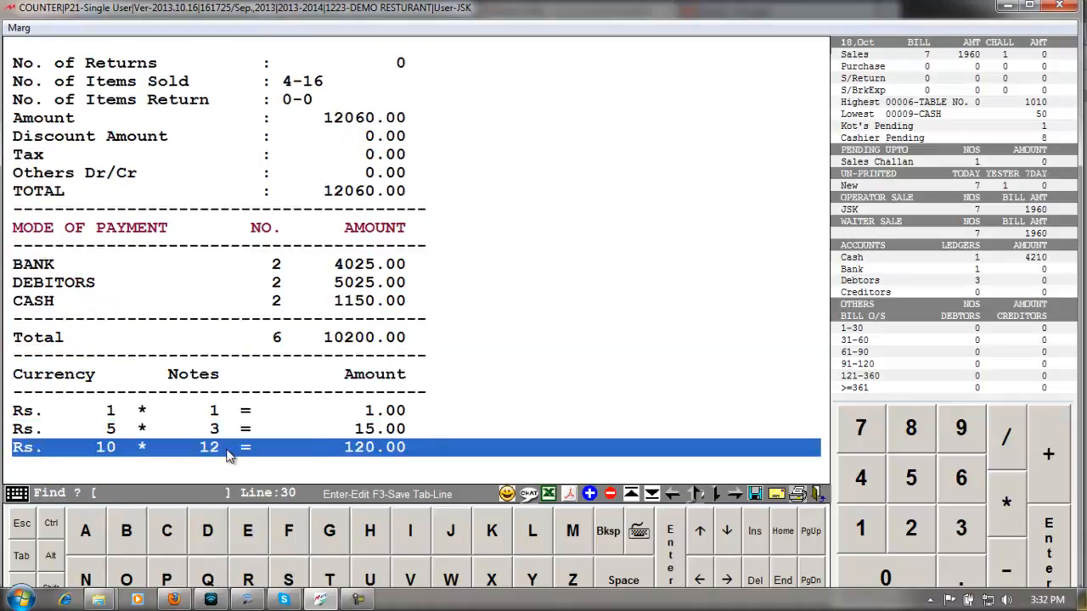
key("Down")
key("Down")
key("Down")
key("Down")
key("Down")
key("Down")
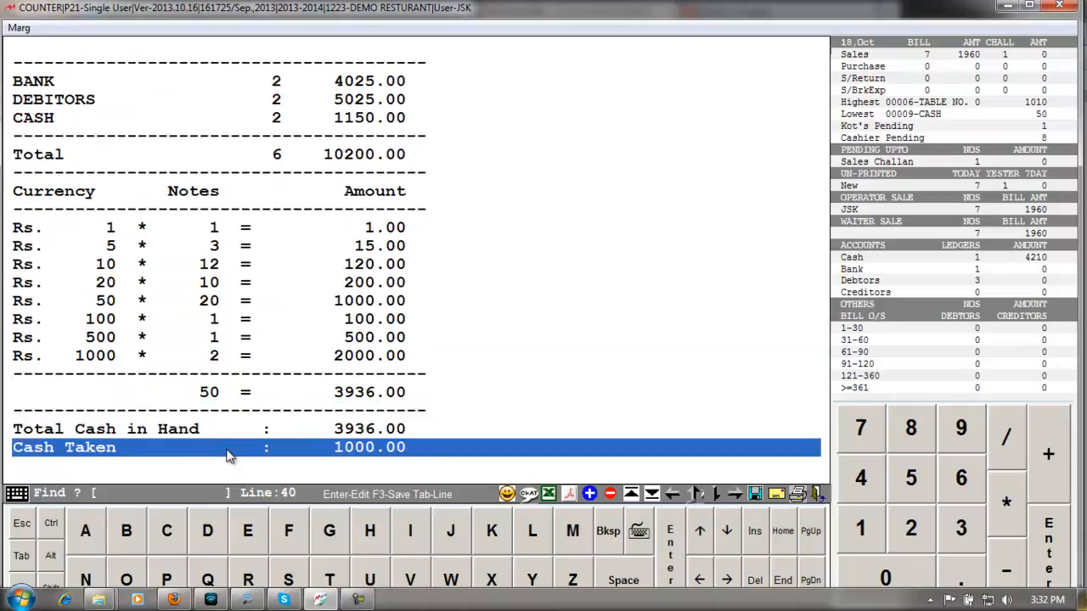
- Examine the cash in hand, cash taken and cash difference at the end of the statement, and close it
key("Up")
key("Up")
key("Up")
key("Up")
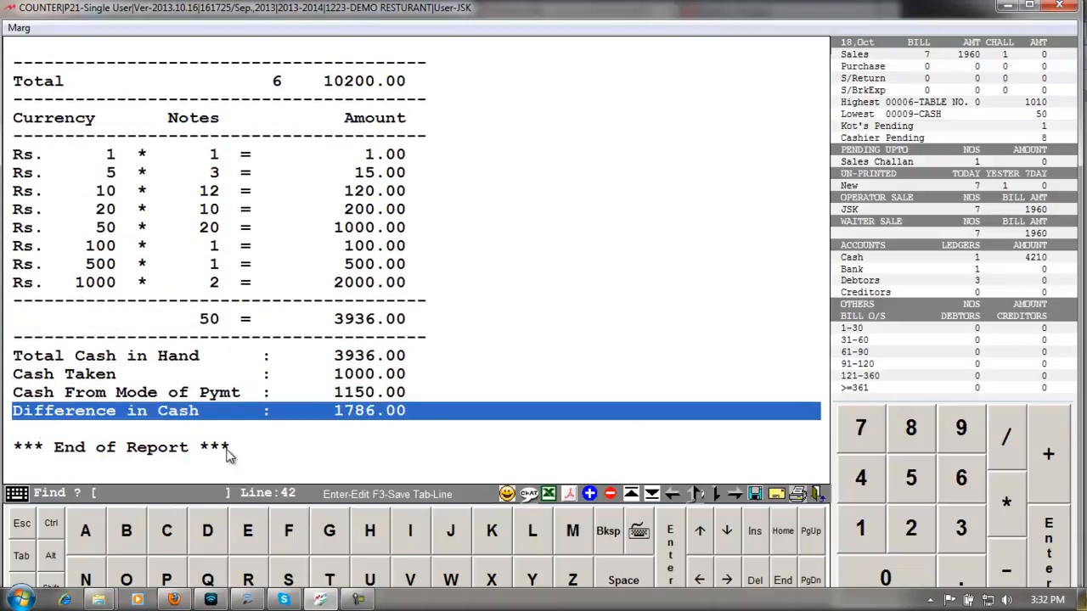
key("Down")
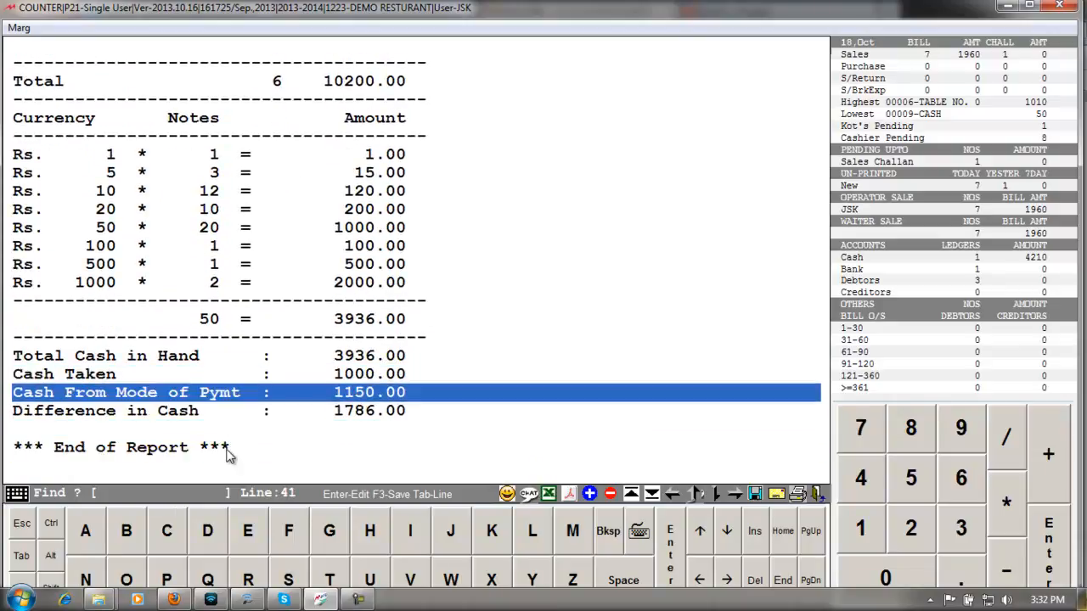
key("Down")
key("Down")
key("Down")
key("Down")
key("Down")
key("Down")
key("Down")
key("Down")
key("Down")
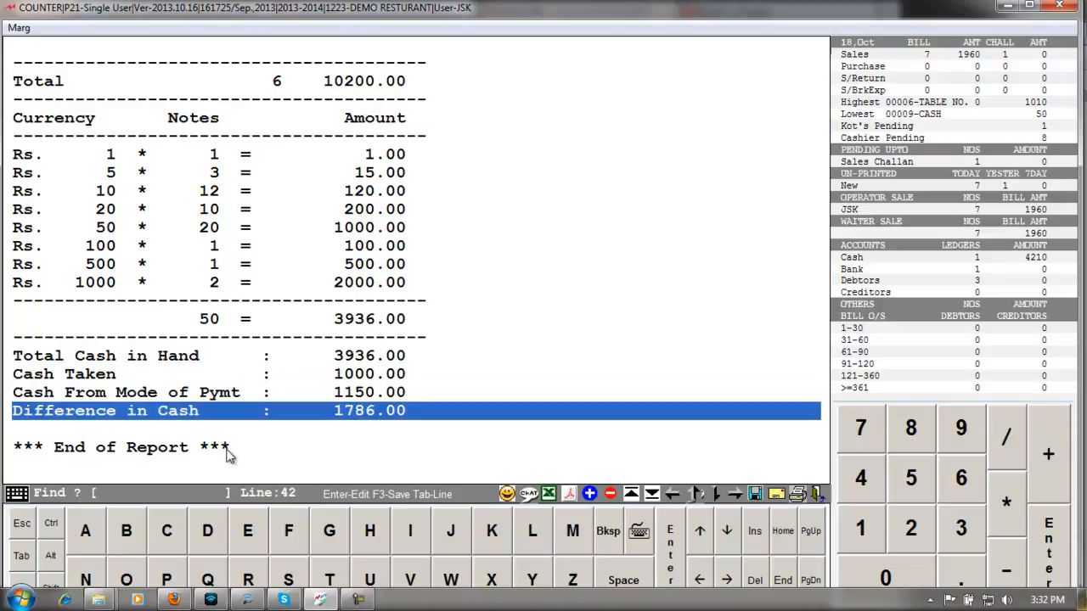
key("Down")
key("Down")
key("Down")
key("Down")
key("Down")
key("Down")
key("Down")
key("Down")
key("Up")
key("Up")
key("Up")
key("Up")
key("Up")
key("Up")
key("Up")
key("Up")
key("Up")
key("Up")
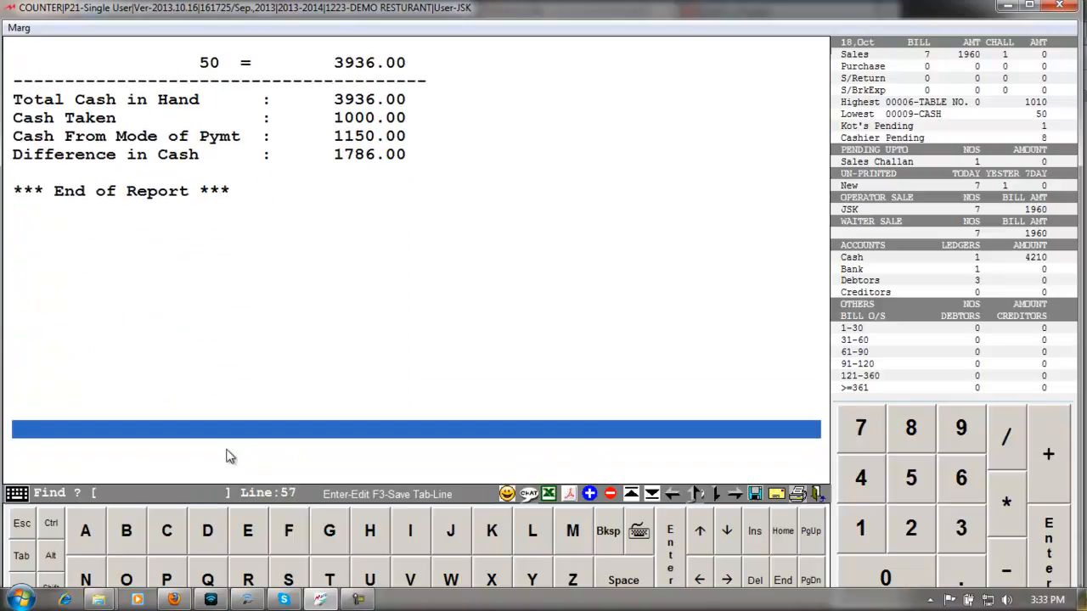
key("Escape")
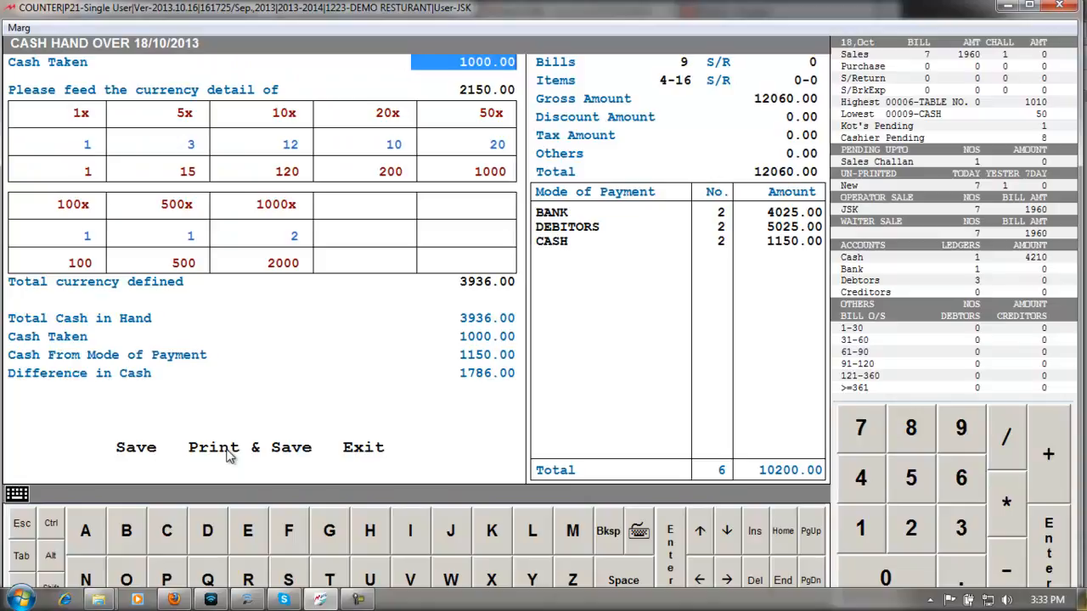
- Keep the cash taken and the currency counts as entered, and save the cash hand over
key("Return")
key("Return")
key("Return")
key("Return")
key("Return")
key("Return")
key("Return")
key("Return")
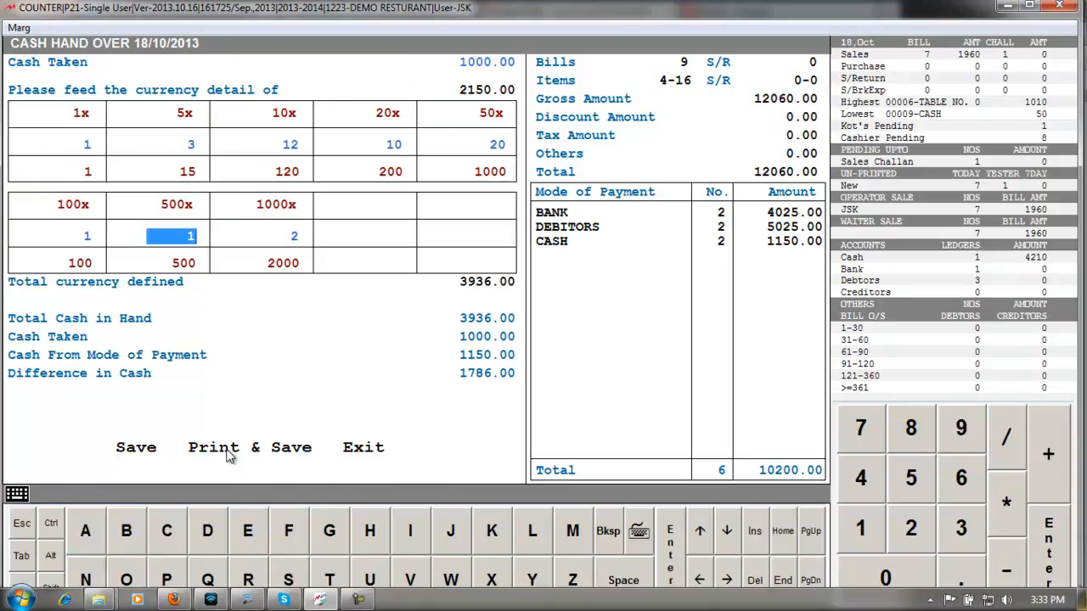
left_click(130, 448)
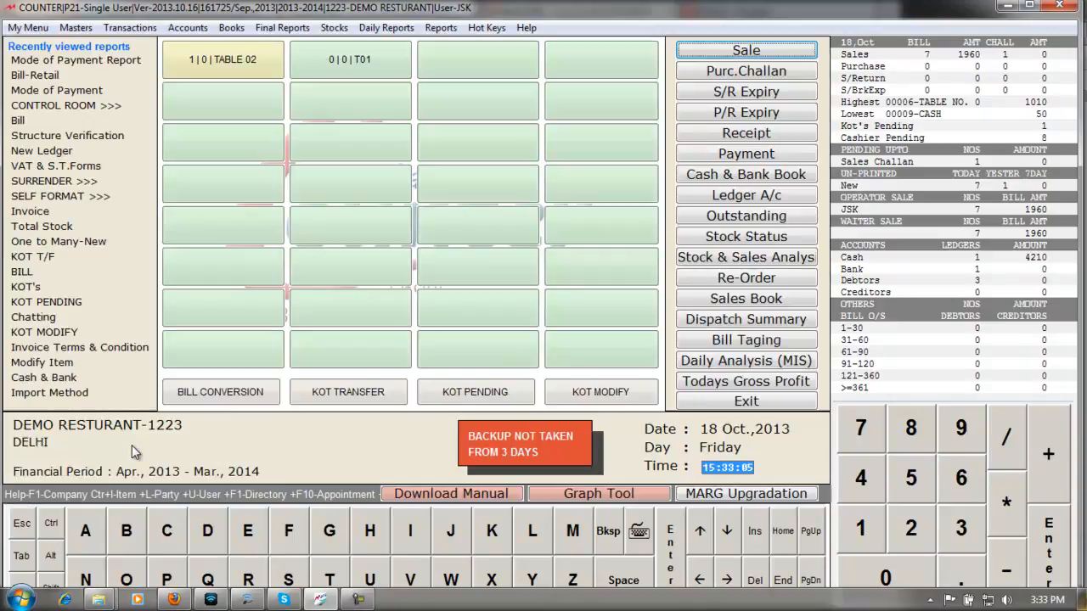
- Reopen the Mode of Payment Report, accept its default options for 18/10/2013, and bring up the cash hand over form
key("alt+r")
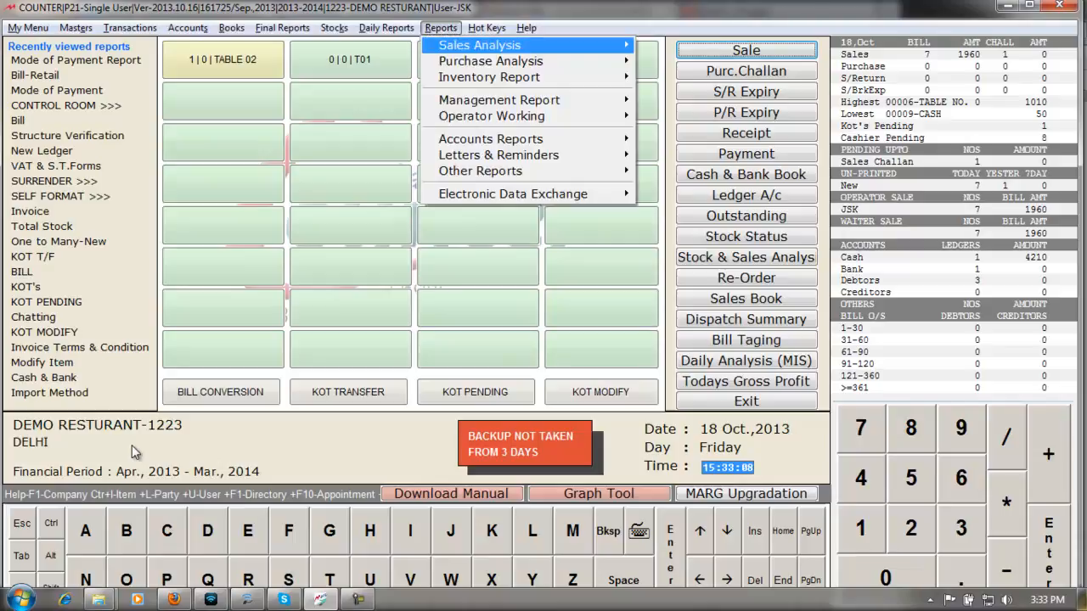
left_click(136, 61)
key("Return")
key("Return")
key("Return")
key("Return")
key("Return")
key("Return")
key("Return")
key("Return")
key("Return")
key("Return")
key("Return")
key("Return")
key("Return")
key("Return")
key("Return")
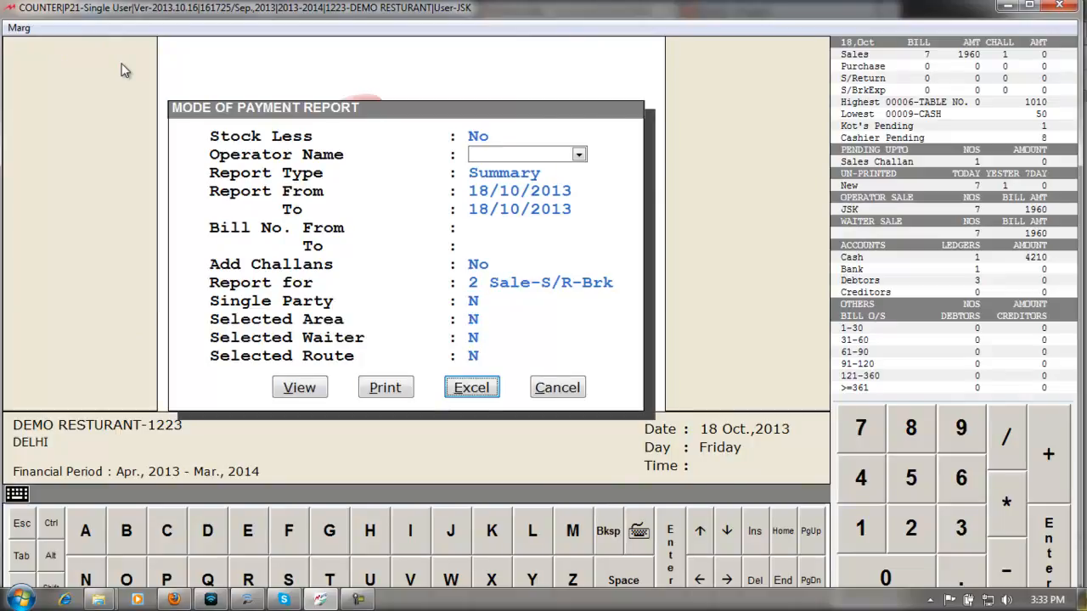
key("Return")
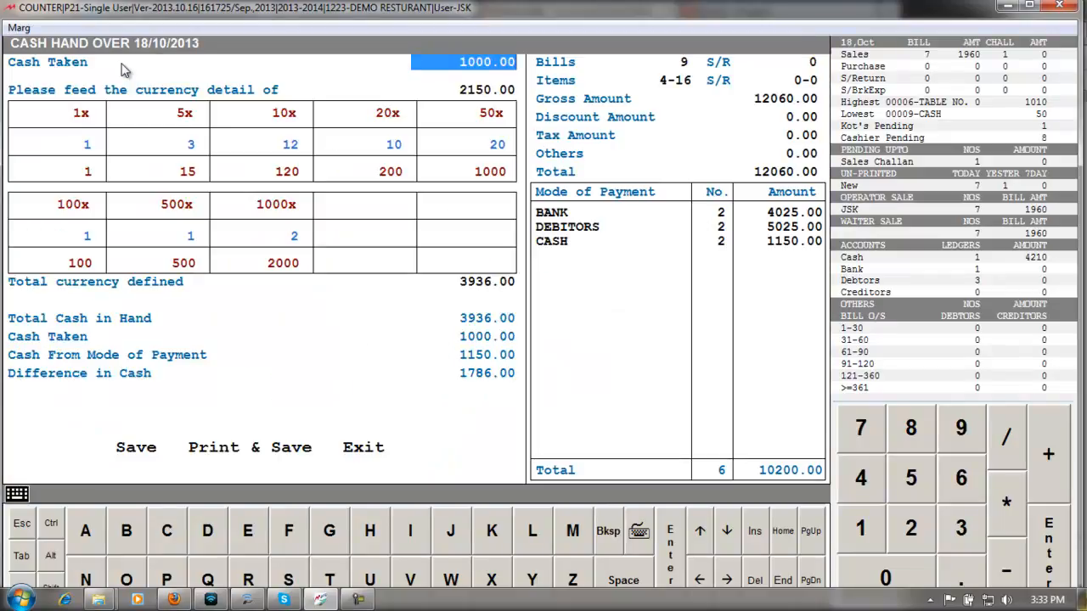
- Accept every existing value in the cash hand over form and save it
key("Return")
key("Return")
key("Return")
key("Return")
key("Return")
key("Return")
key("Return")
key("Return")
key("Return")
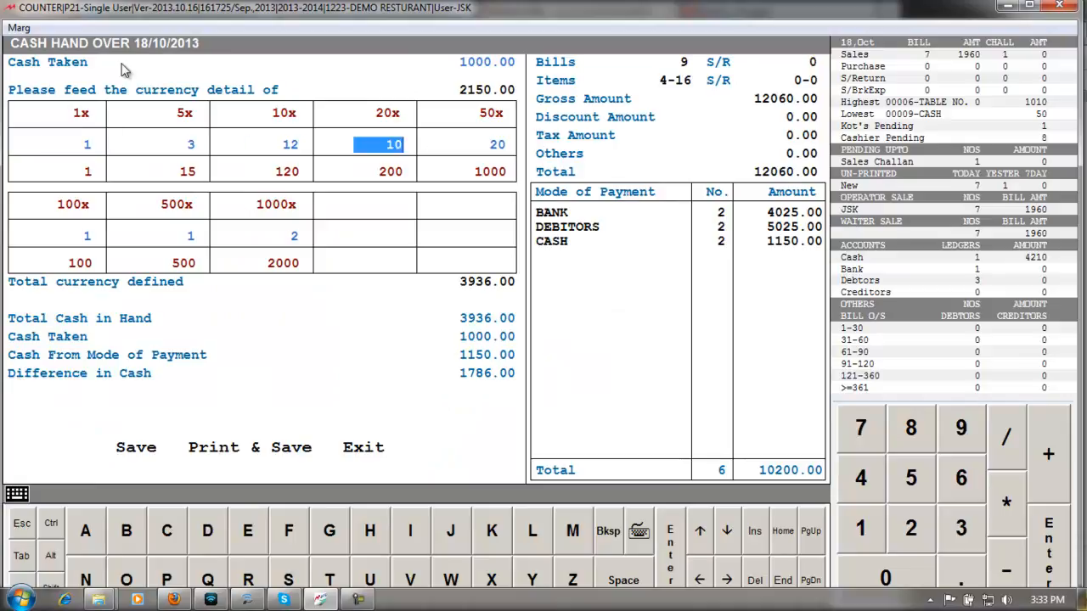
key("Return")
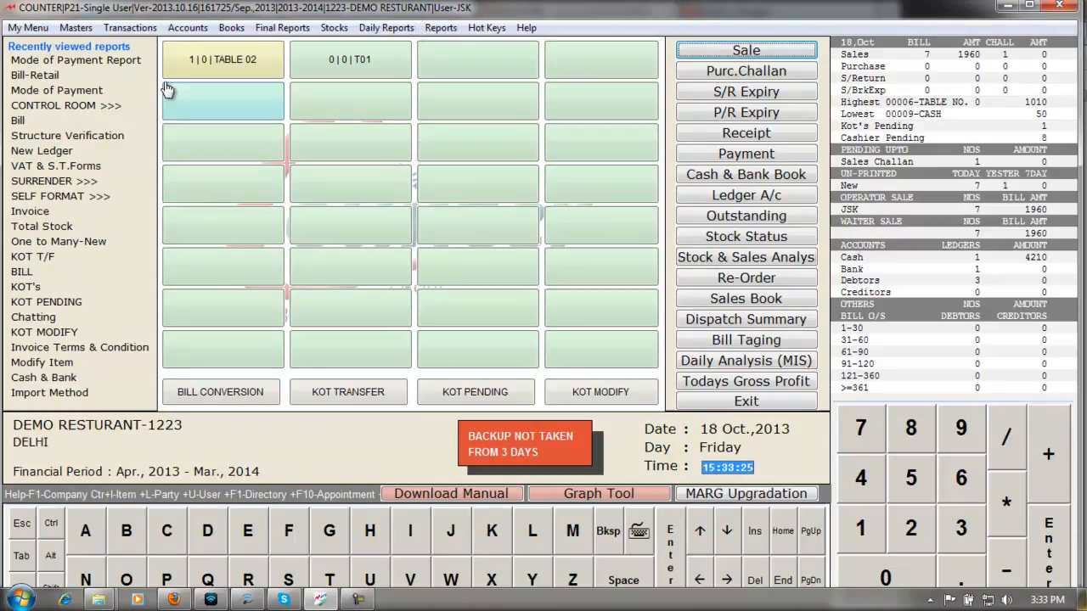
- Run the Mode of Payment Report again as a summary for 18/10/2013 and view the cash hand over form
left_click(78, 61)
key("Return")
key("Return")
key("Return")
key("Return")
key("Return")
key("Return")
key("Return")
key("Return")
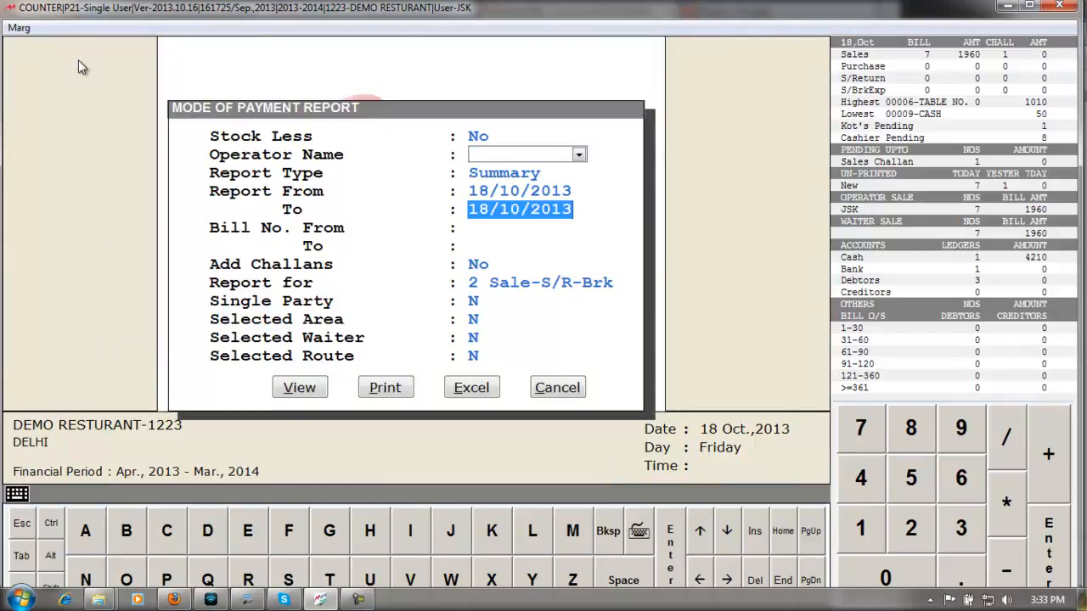
key("Return")
key("Return")
key("Return")
key("Return")
key("Return")
key("Return")
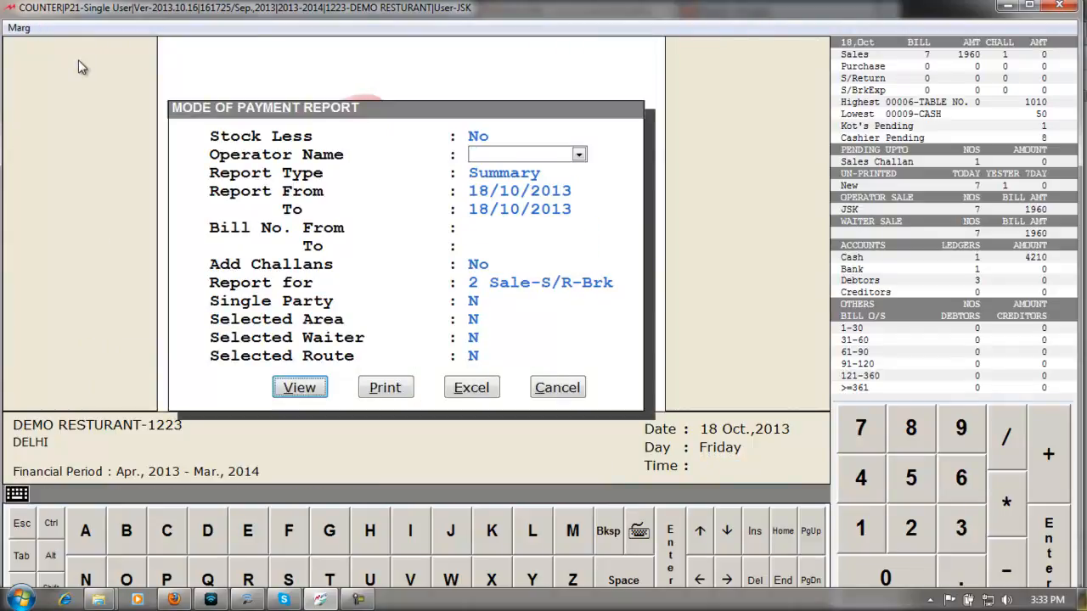
key("Return")
- Keep the cash taken and all currency counts, and save the cash hand over again
key("Return")
key("Return")
key("Return")
key("Return")
key("Return")
key("Return")
key("Return")
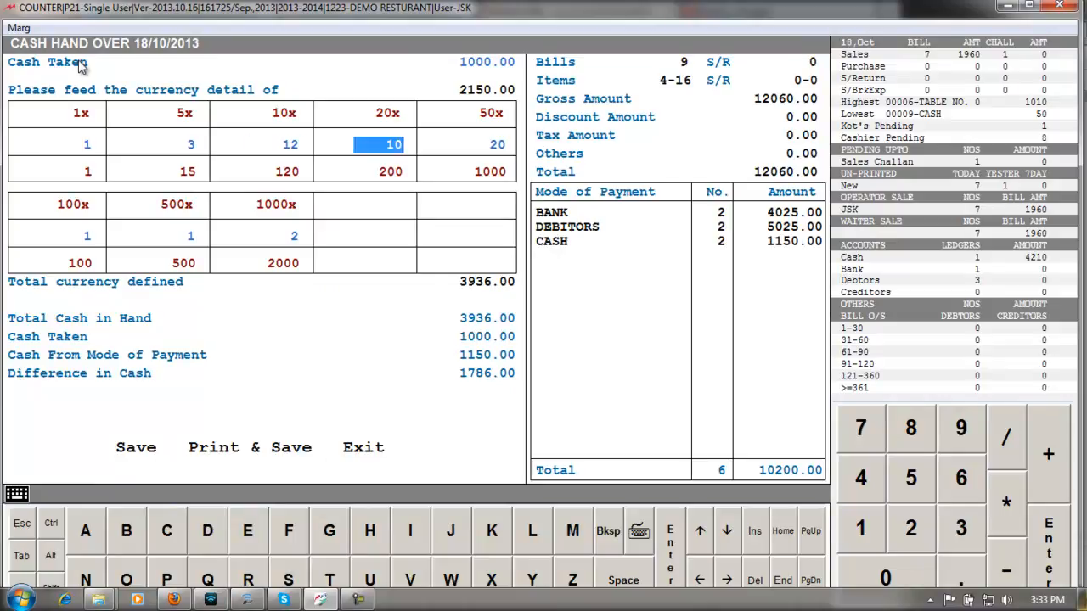
key("Return")
key("Return")
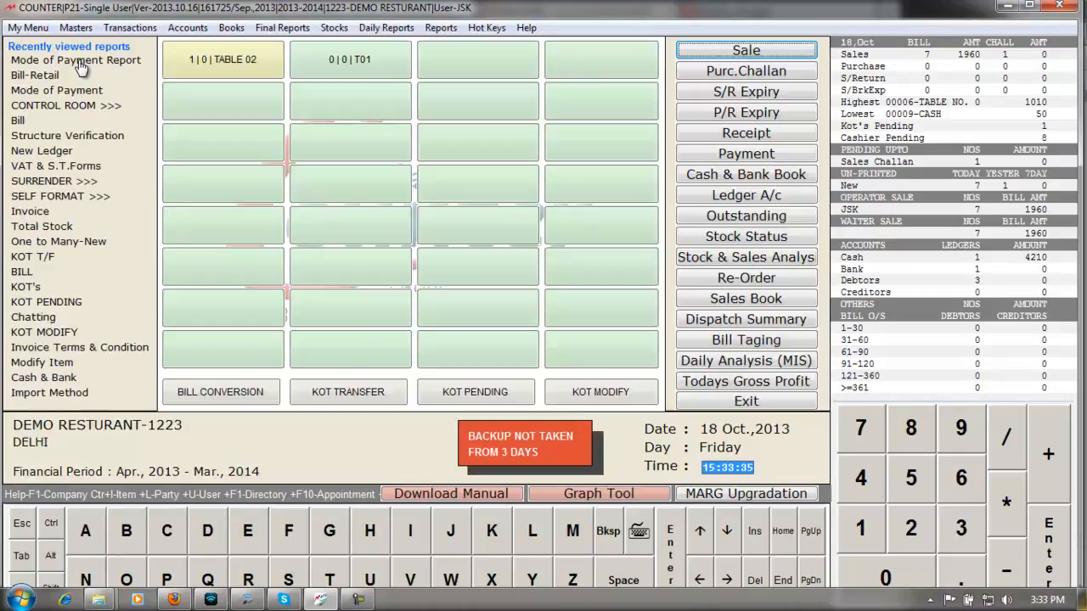
- Open the Mode of Payment Report for 18/10/2013 with its default summary options and bring up the cash hand over form
left_click(79, 60)
key("Return")
key("Return")
key("Return")
key("Return")
key("Return")
key("Return")
key("Return")
key("Return")
key("Return")
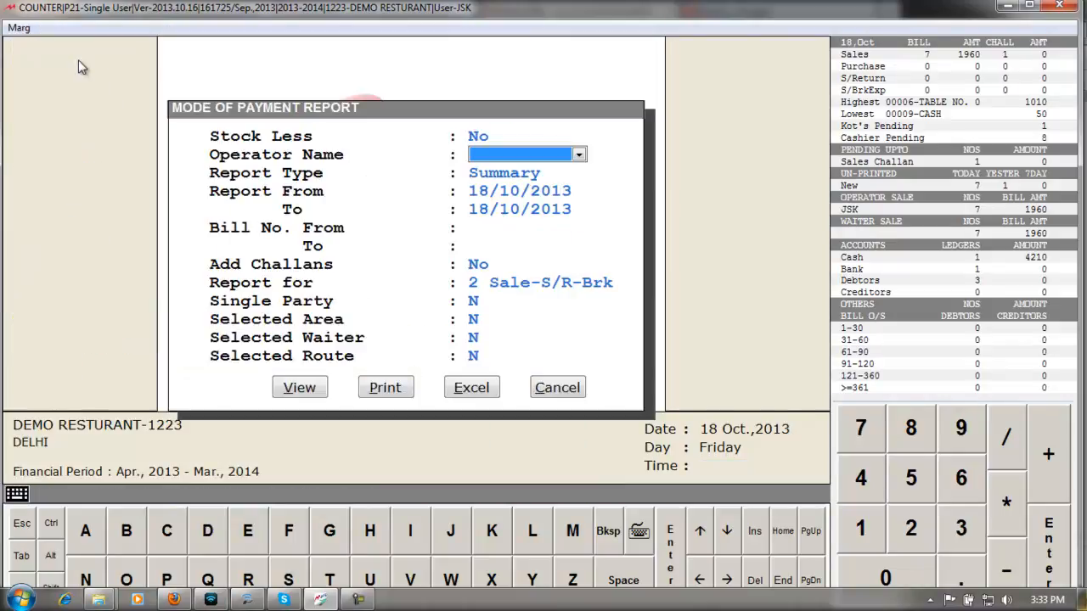
key("Return")
key("Return")
key("Return")
key("Return")
key("Return")
- Print and save the cash hand over for 18/10/2013 with its existing cash taken and currency counts, and close the form
key("Return")
key("Return")
key("Return")
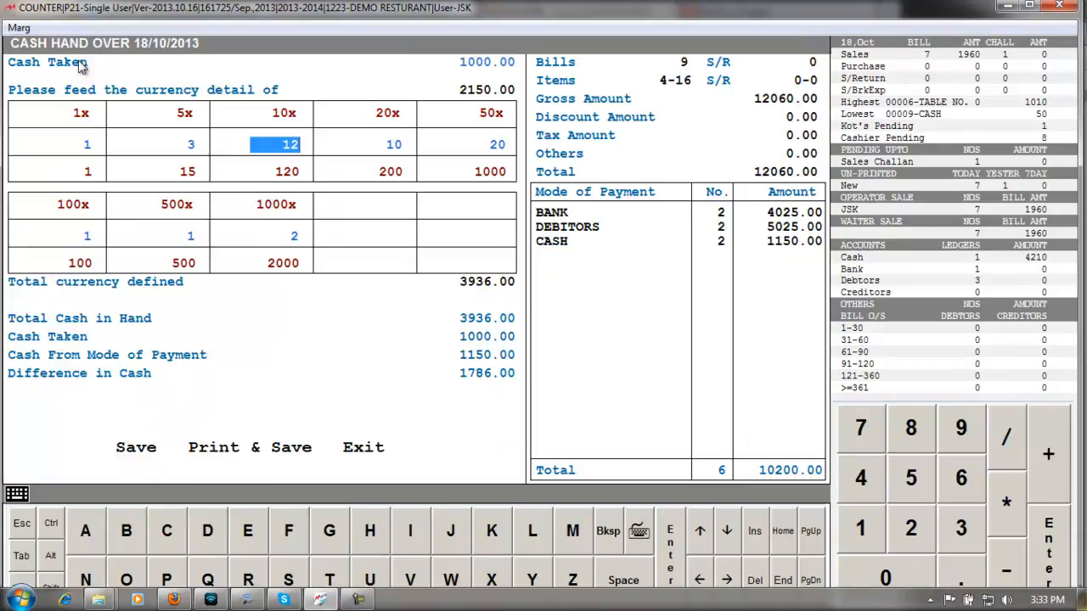
left_click(273, 447)
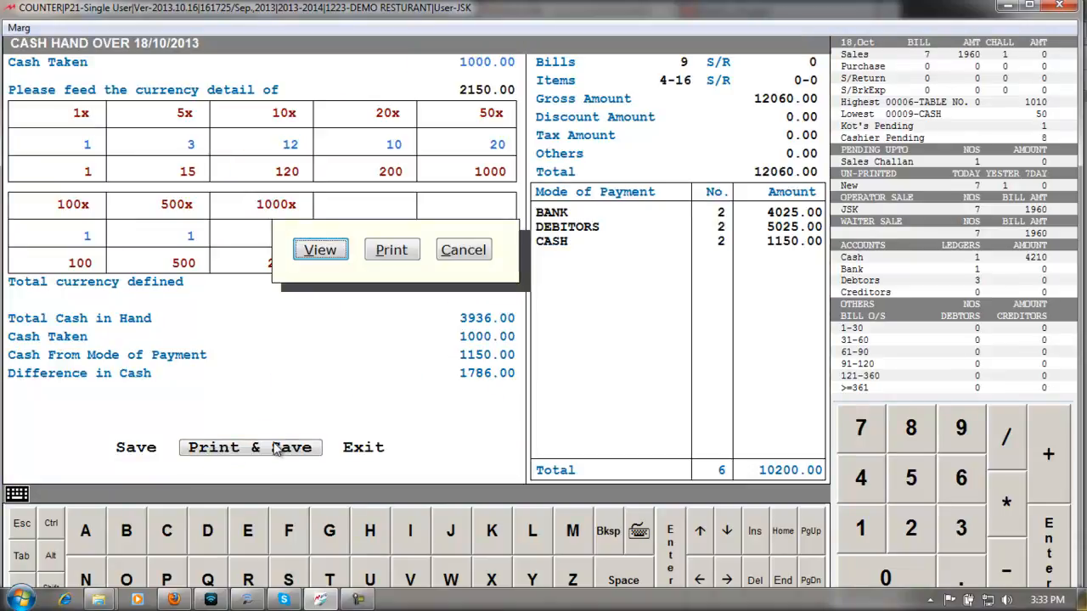
key("Right")
key("Return")
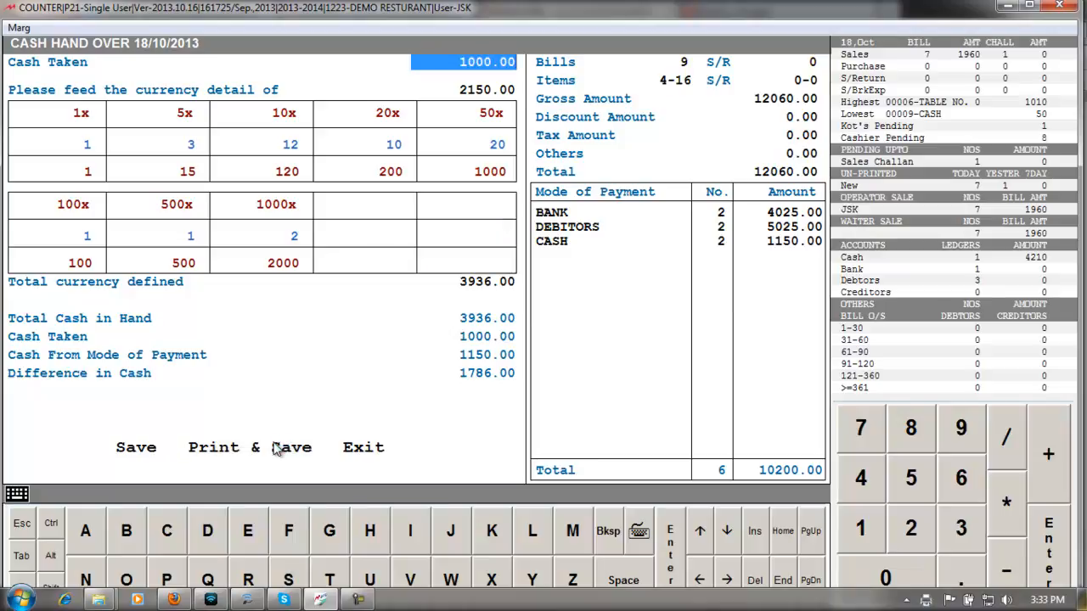
key("Escape")
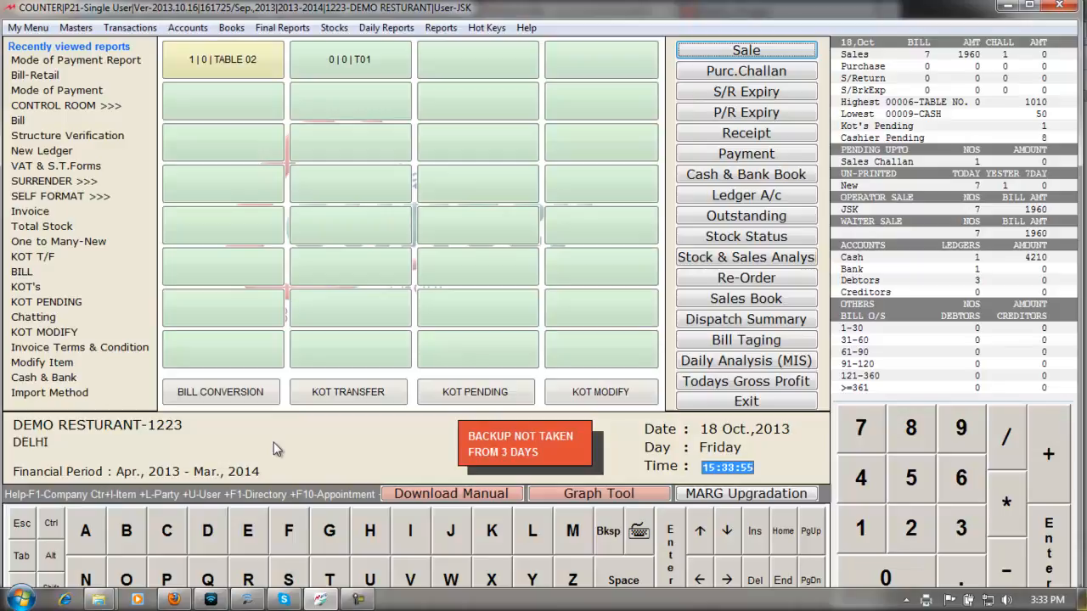